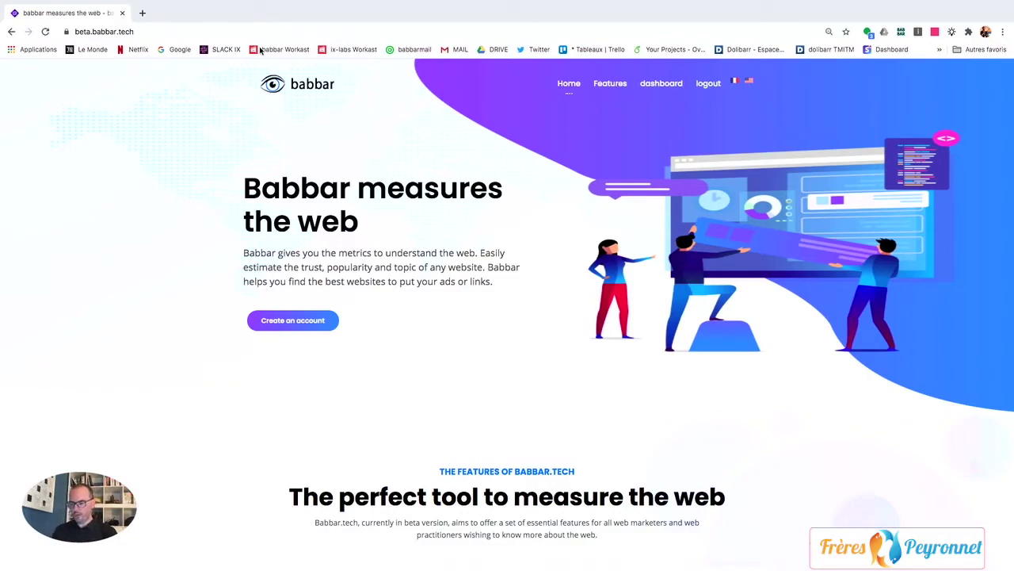
Open the Babbar dashboard and view the options available for the account.
click(662, 85)
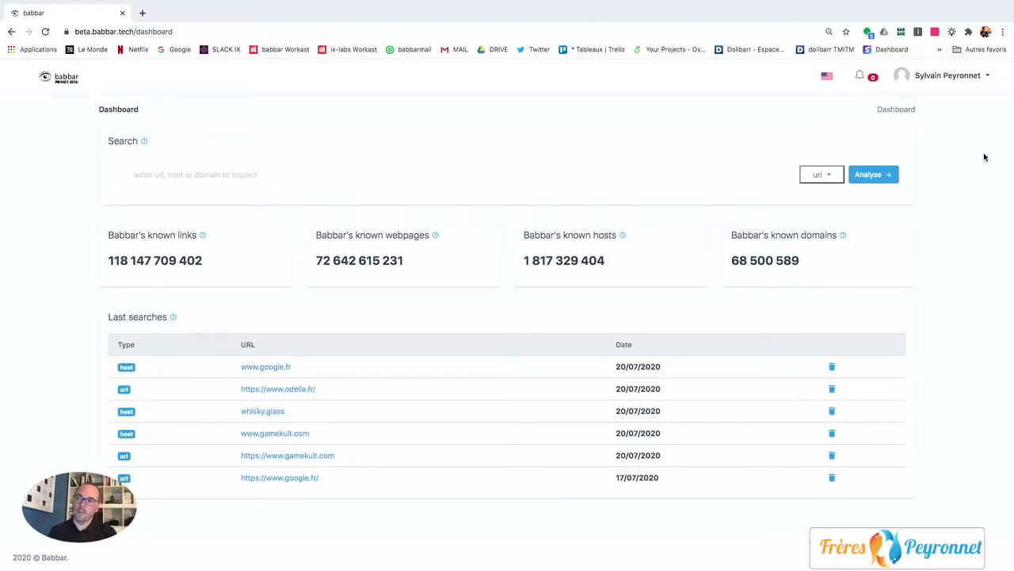
click(961, 75)
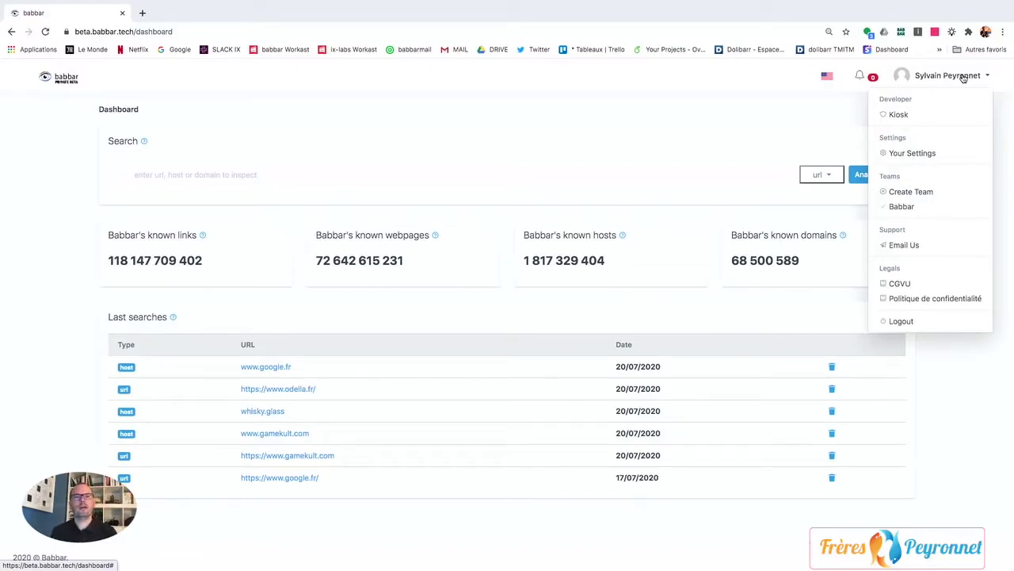
click(721, 170)
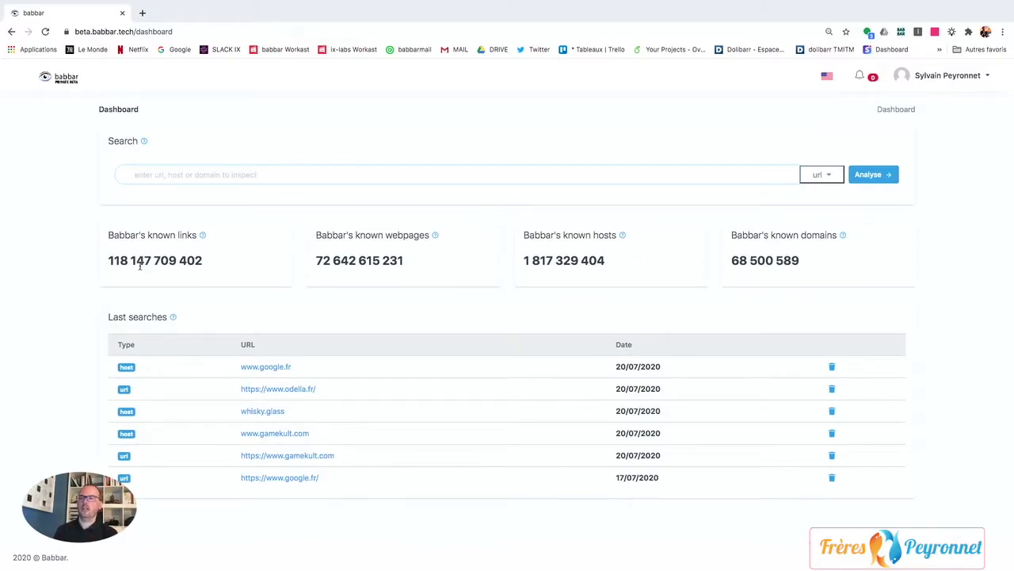
Read the help explanation for Babbar's known links and close it.
click(202, 235)
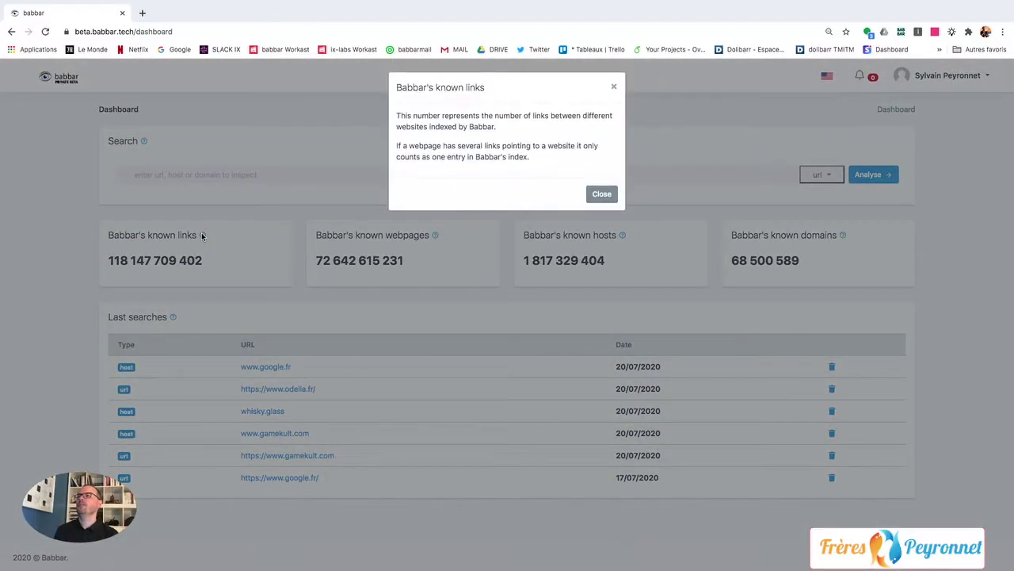
click(601, 195)
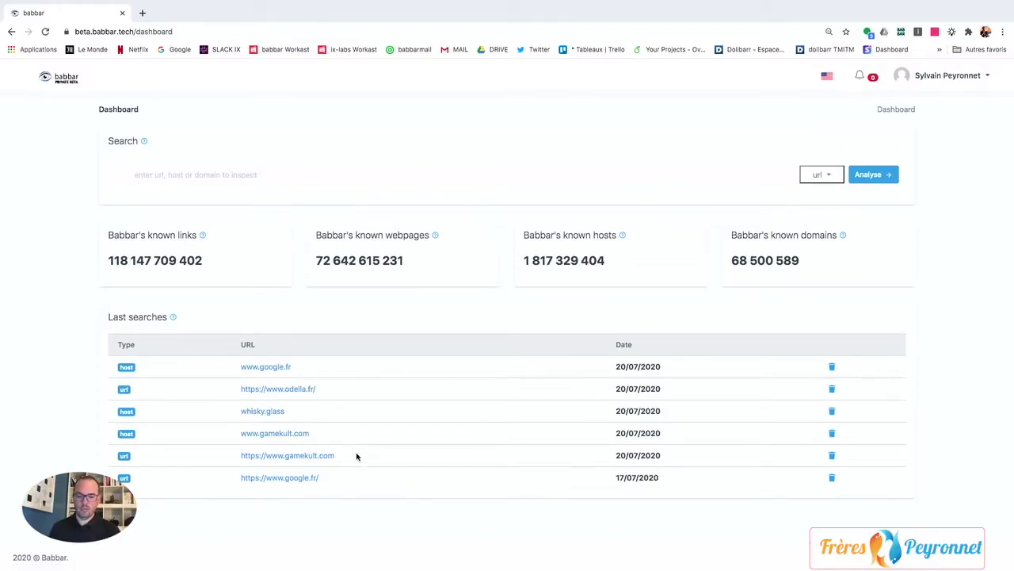
click(265, 180)
text(www.go)
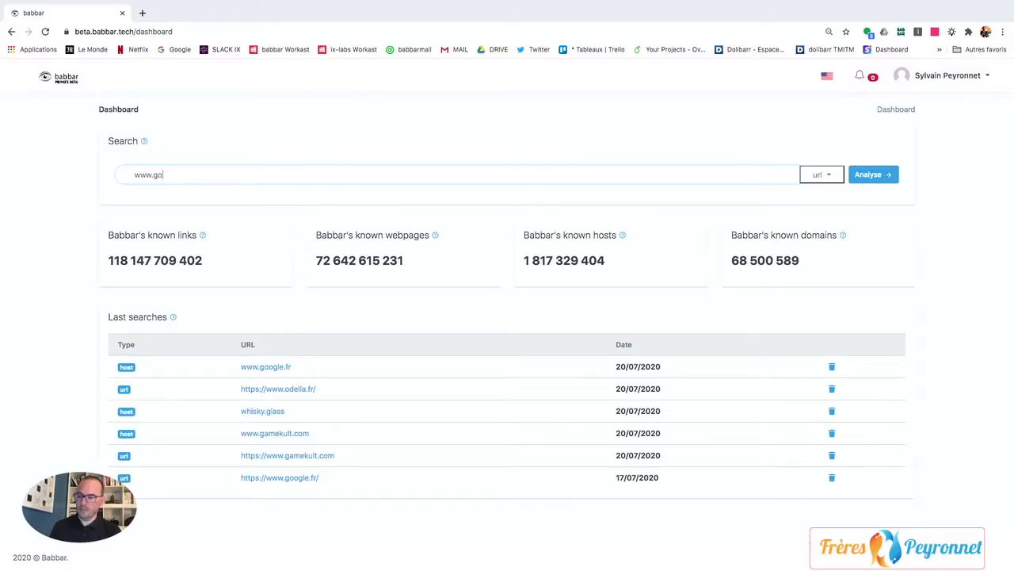
text(ogle.fr)
key(Return)
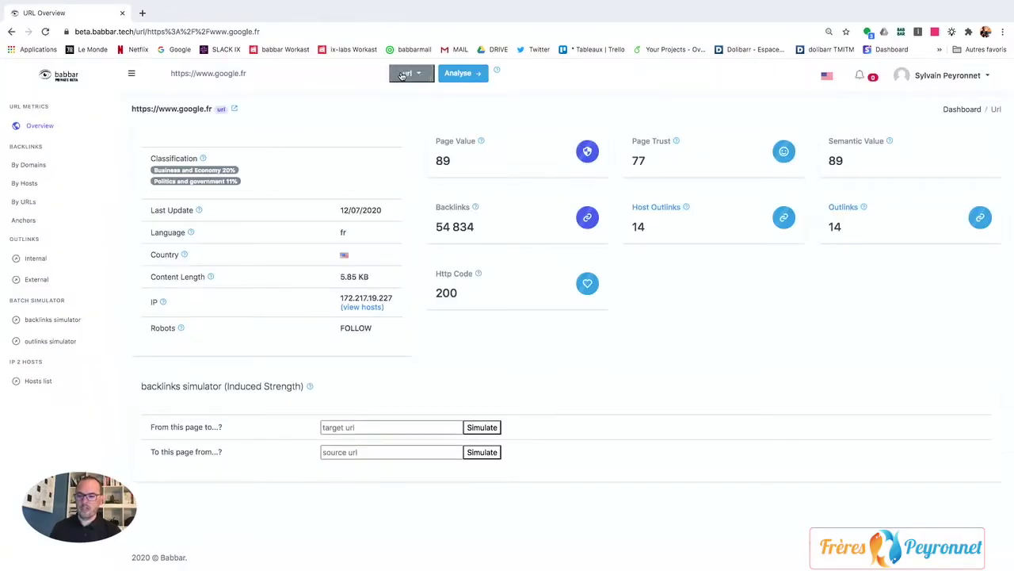
click(10, 32)
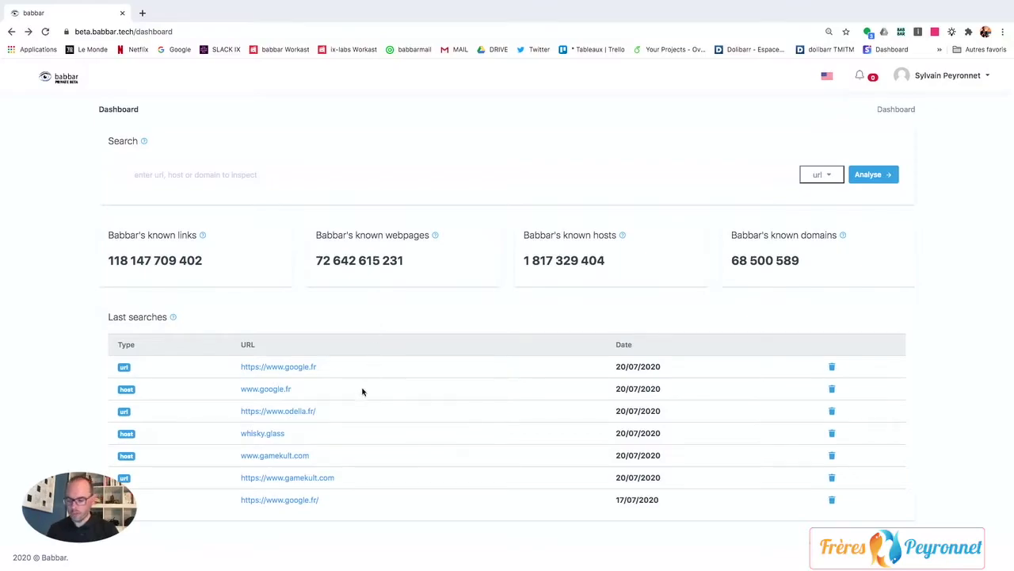
click(293, 479)
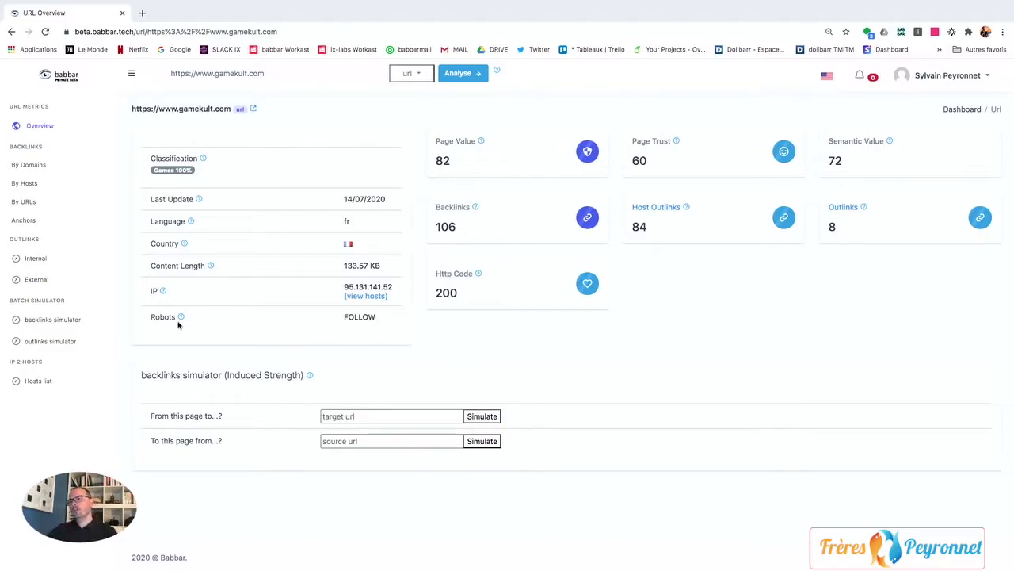
click(34, 165)
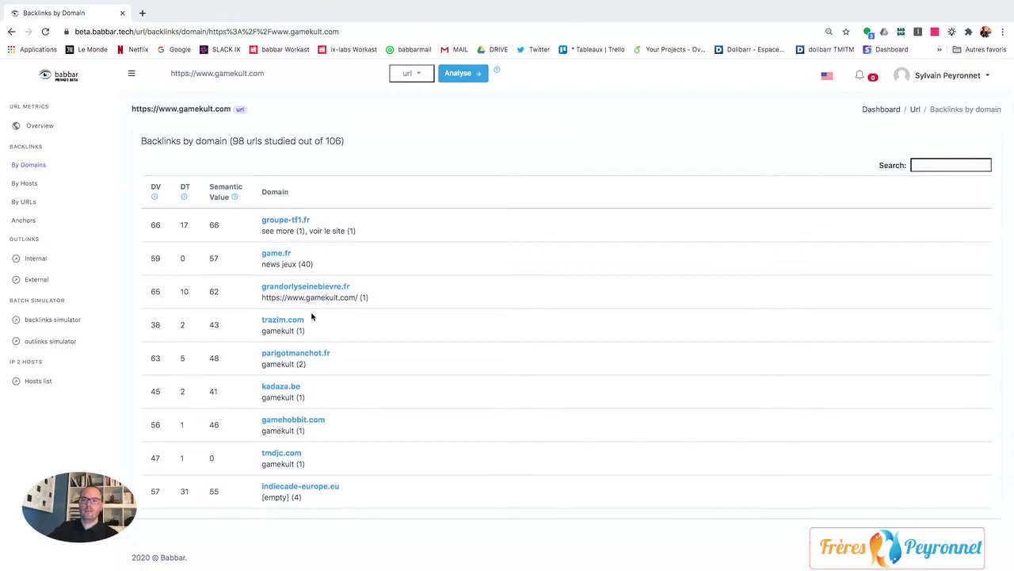
click(25, 183)
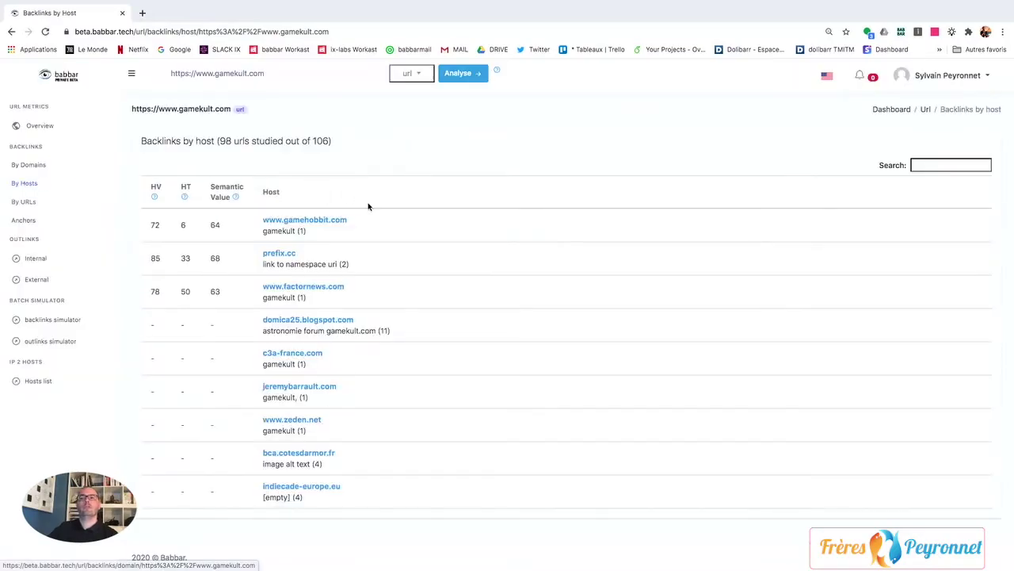
click(33, 204)
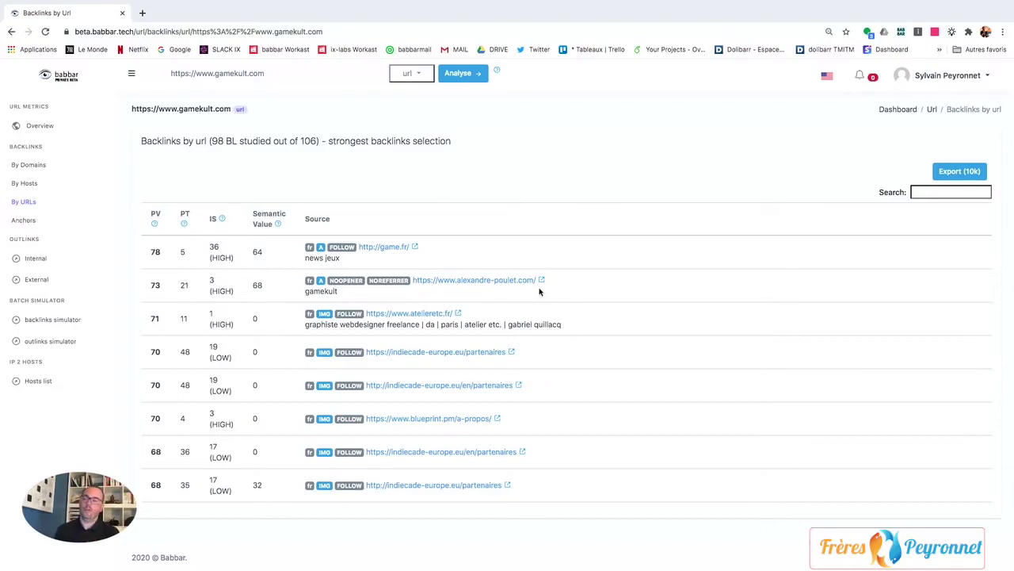
click(36, 259)
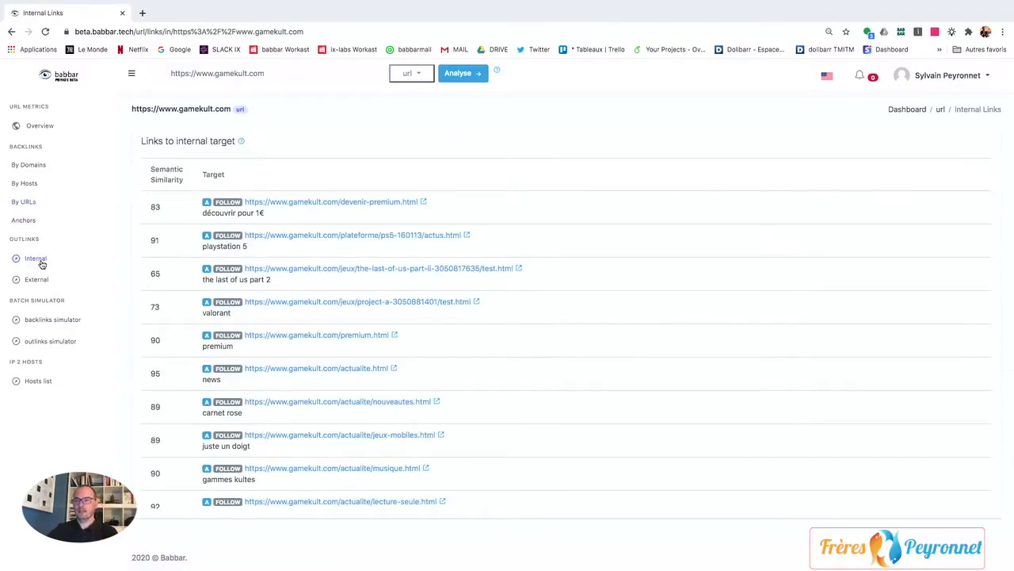
click(34, 280)
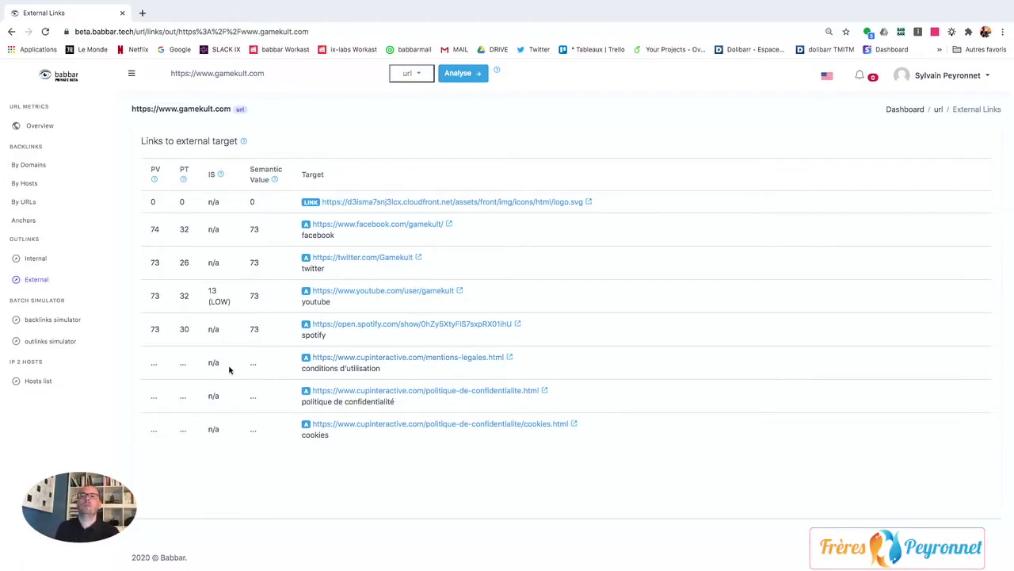
View the batch backlinks and outlinks simulators and the list of hosts sharing the gamekult page's IP.
click(68, 328)
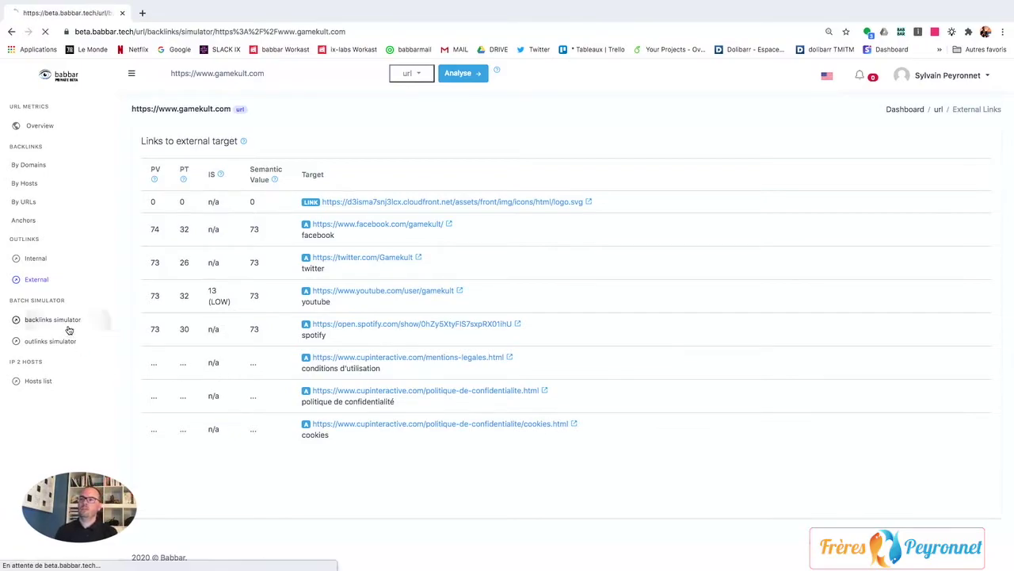
click(51, 342)
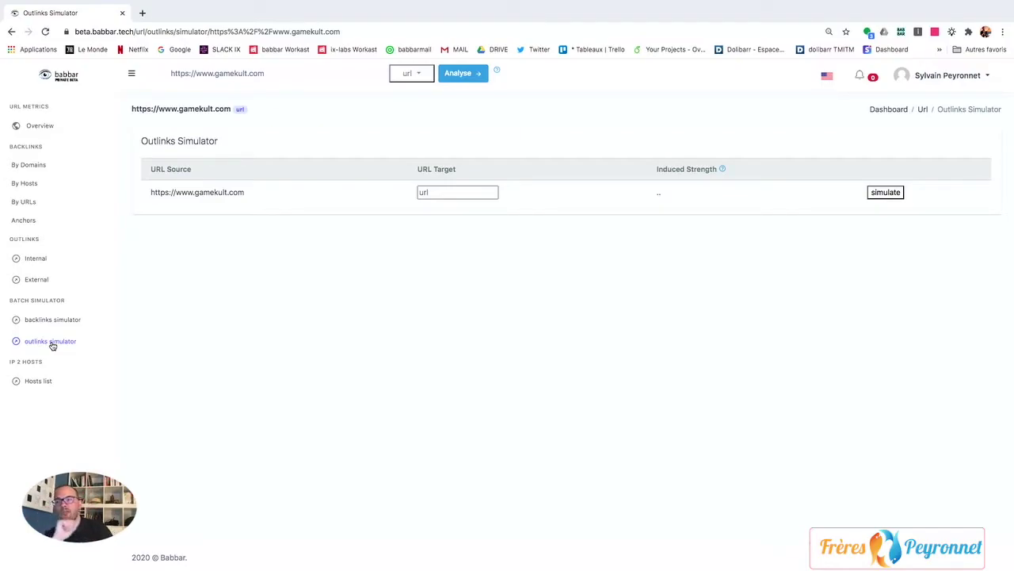
click(34, 385)
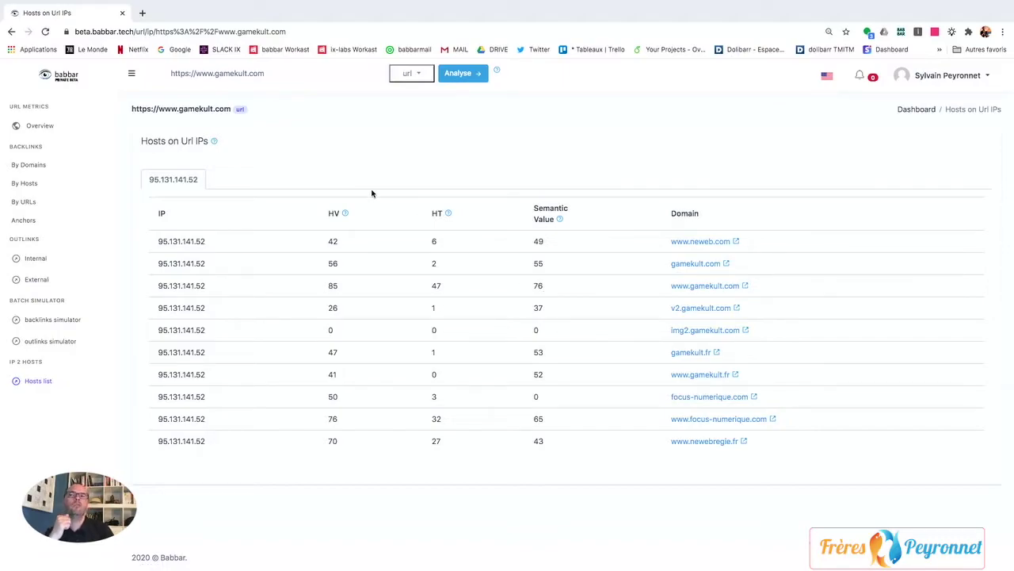
Open the whisky.glass host analysis from the dashboard's last searches and try switching it to URL level.
click(63, 82)
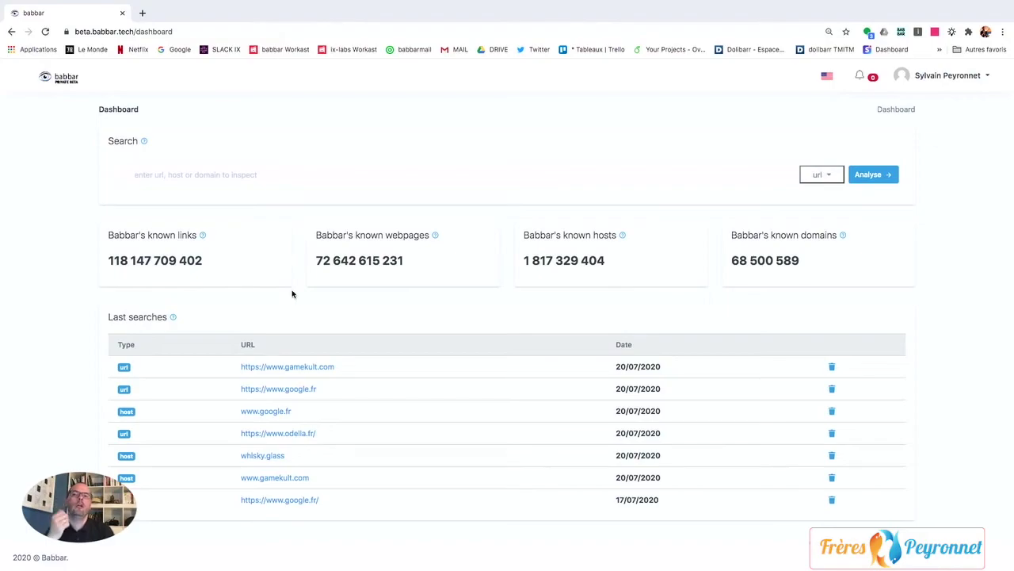
click(259, 457)
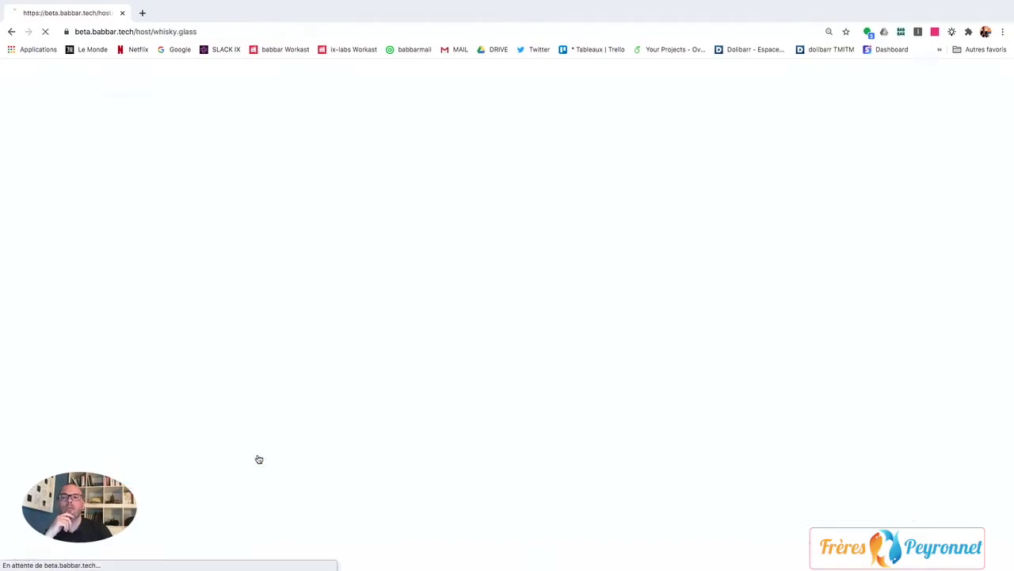
scroll(333, 380, down, 1)
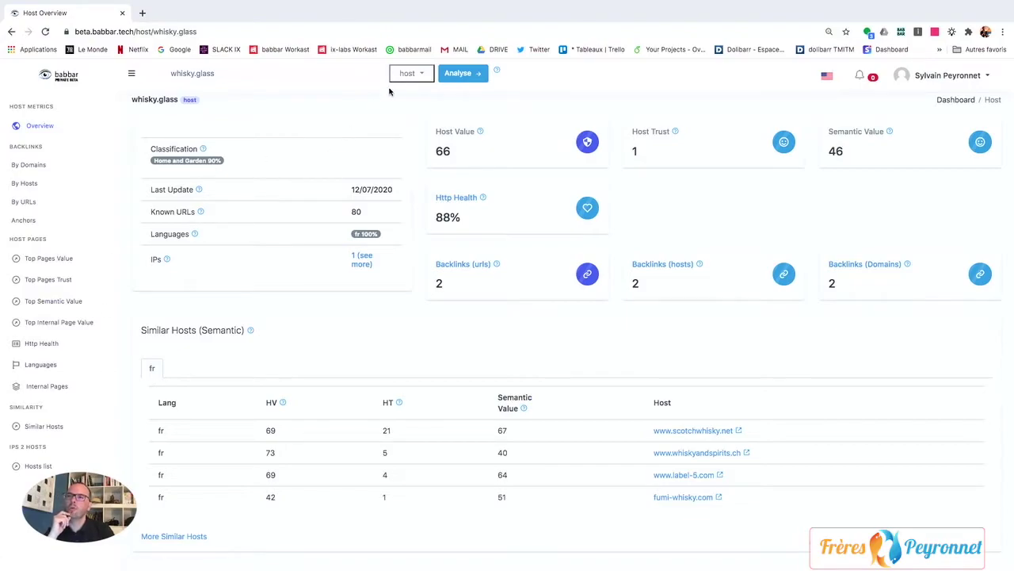
click(421, 75)
click(419, 106)
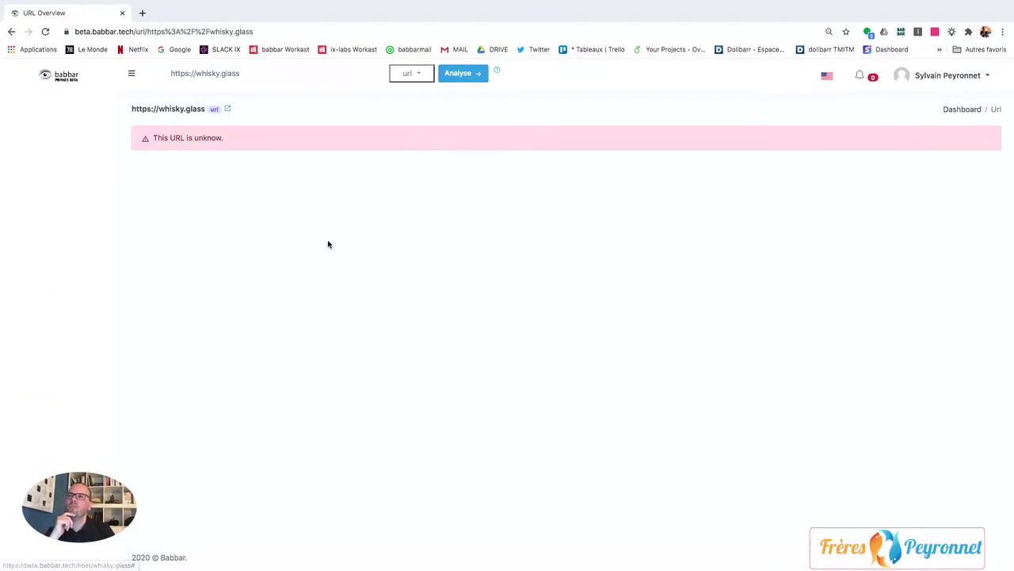
Switch whisky.glass back to host level and list the hosts sharing its IP.
click(421, 75)
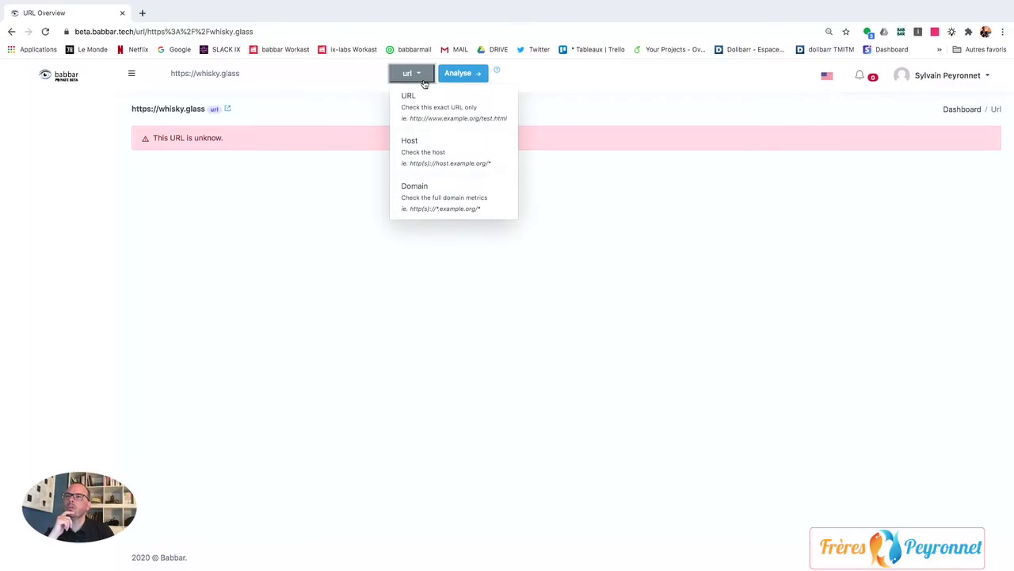
click(417, 150)
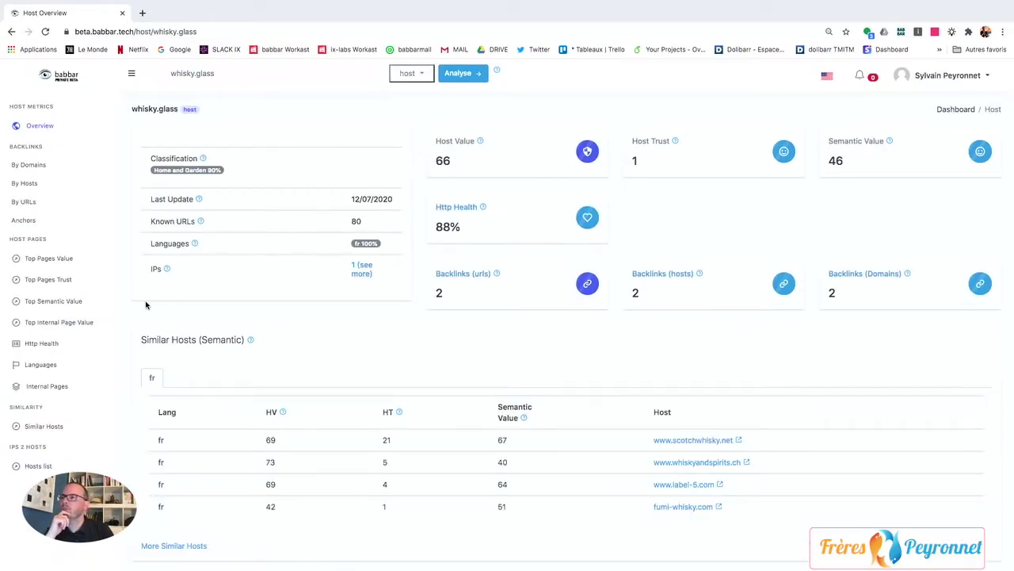
click(37, 467)
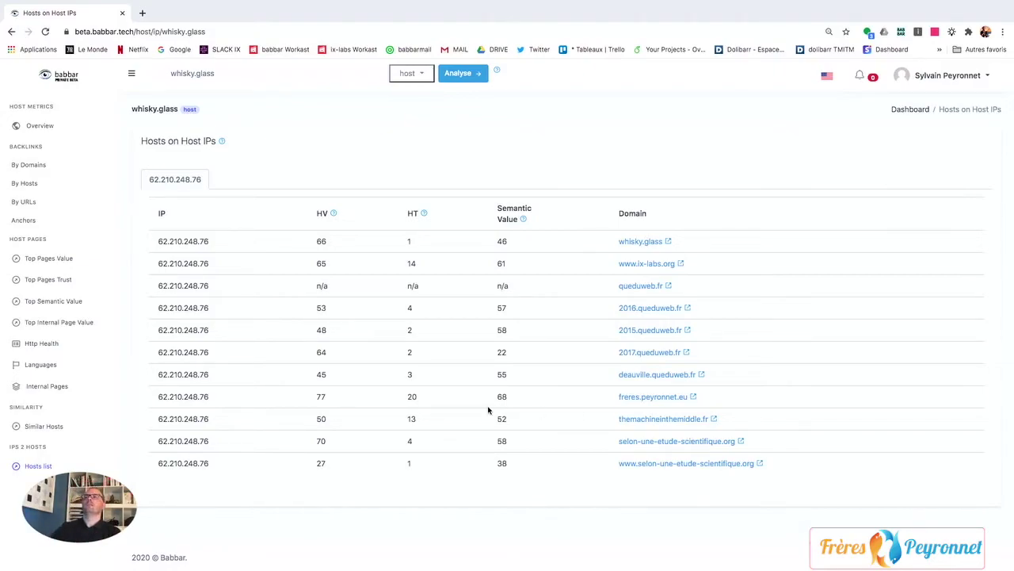
click(56, 77)
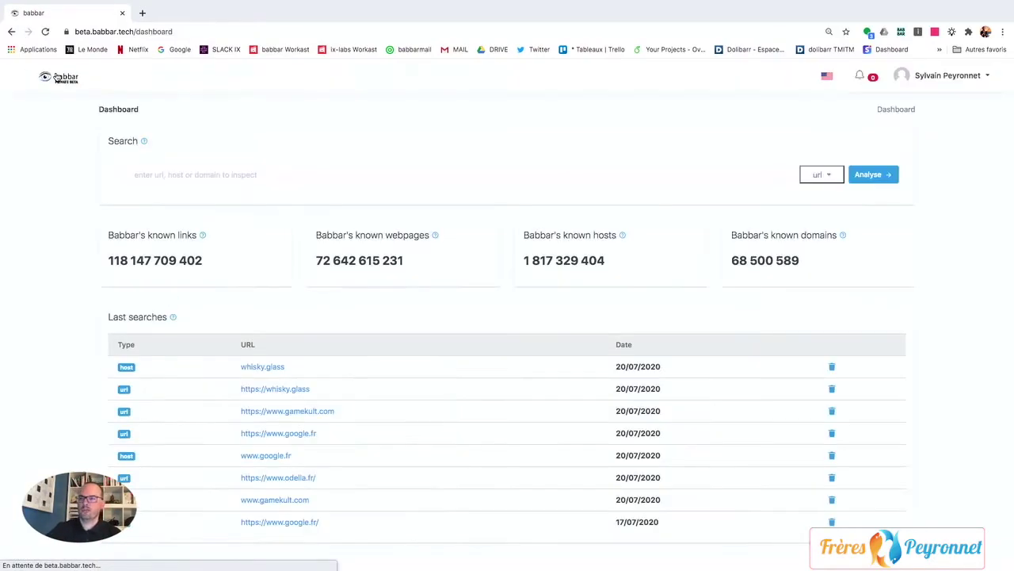
click(289, 412)
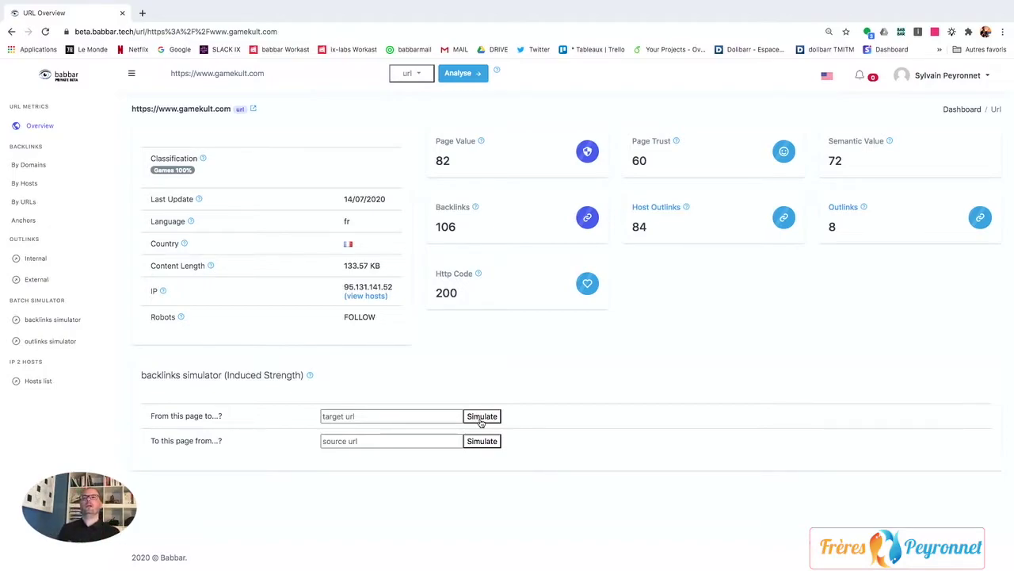
click(421, 73)
click(420, 144)
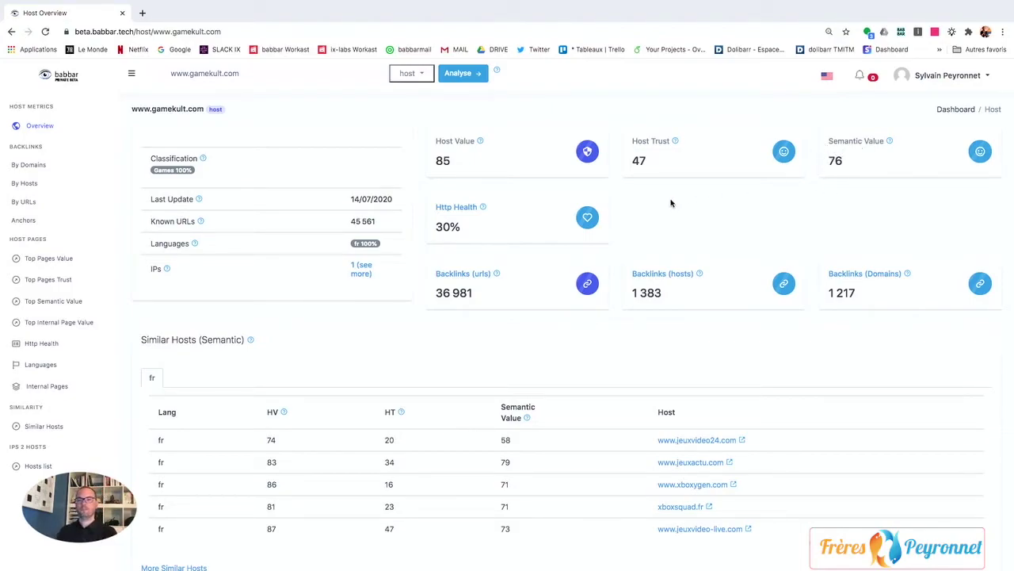
click(457, 208)
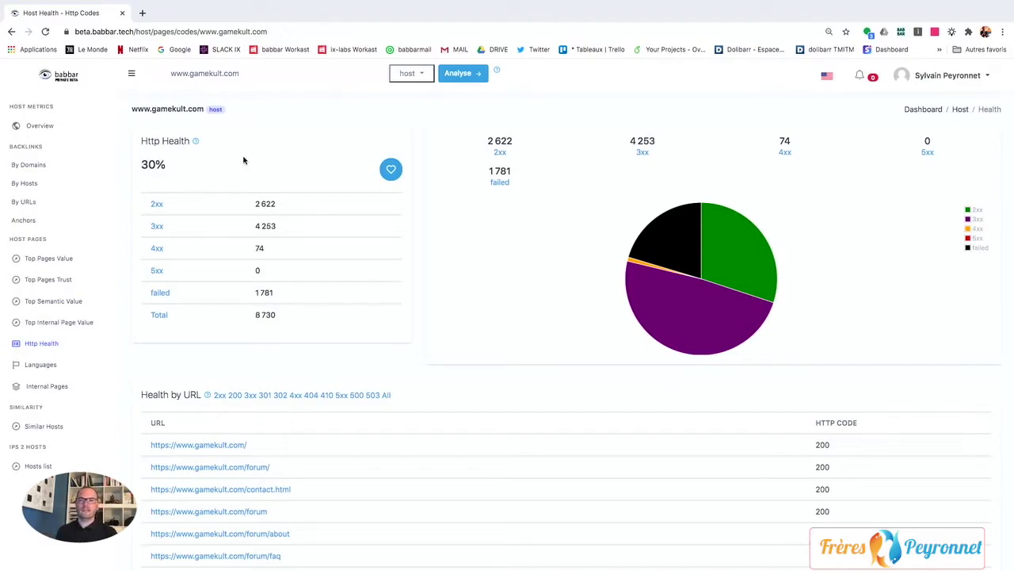
scroll(258, 416, down, 1)
scroll(261, 475, up, 2)
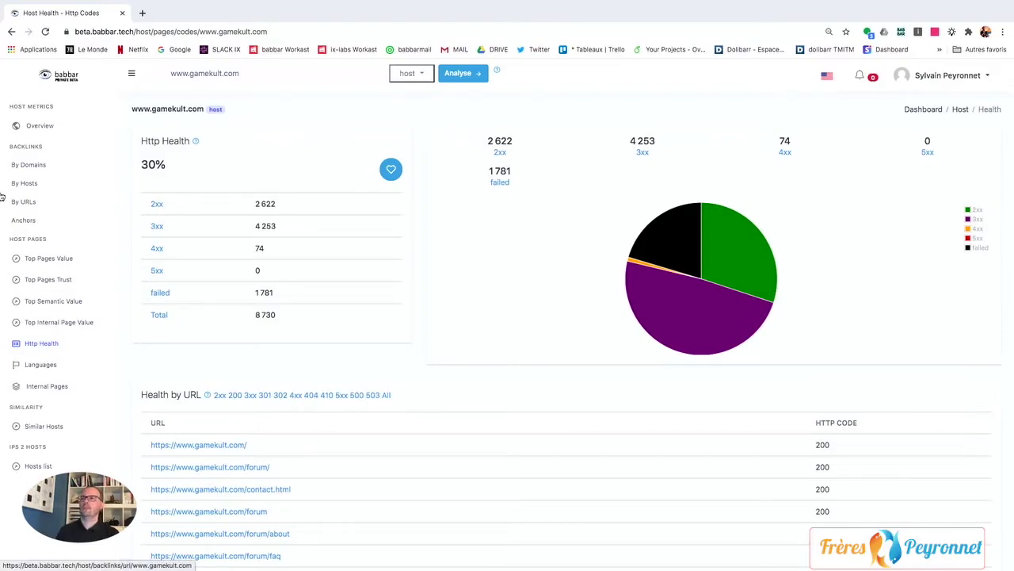
click(12, 31)
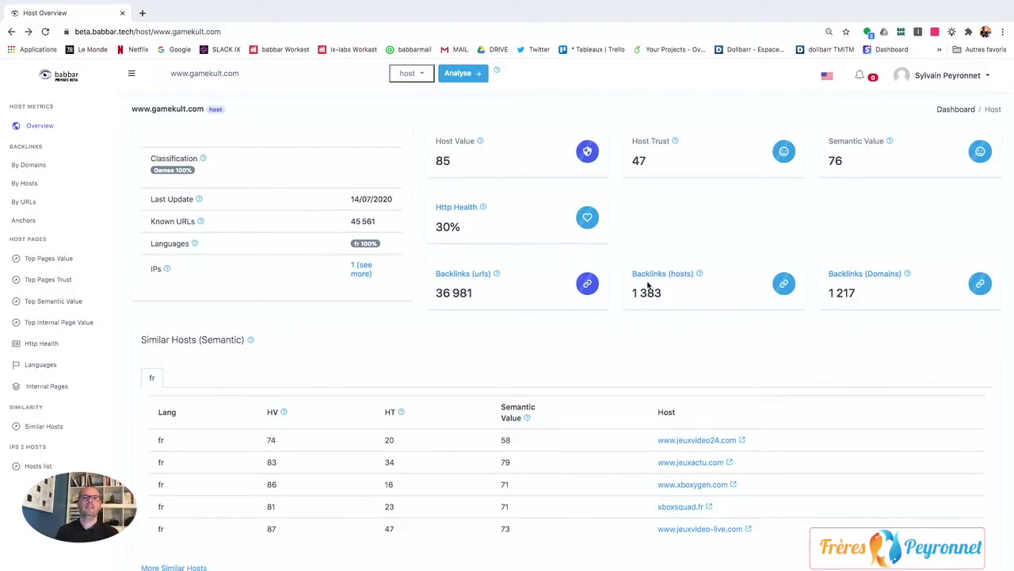
click(842, 274)
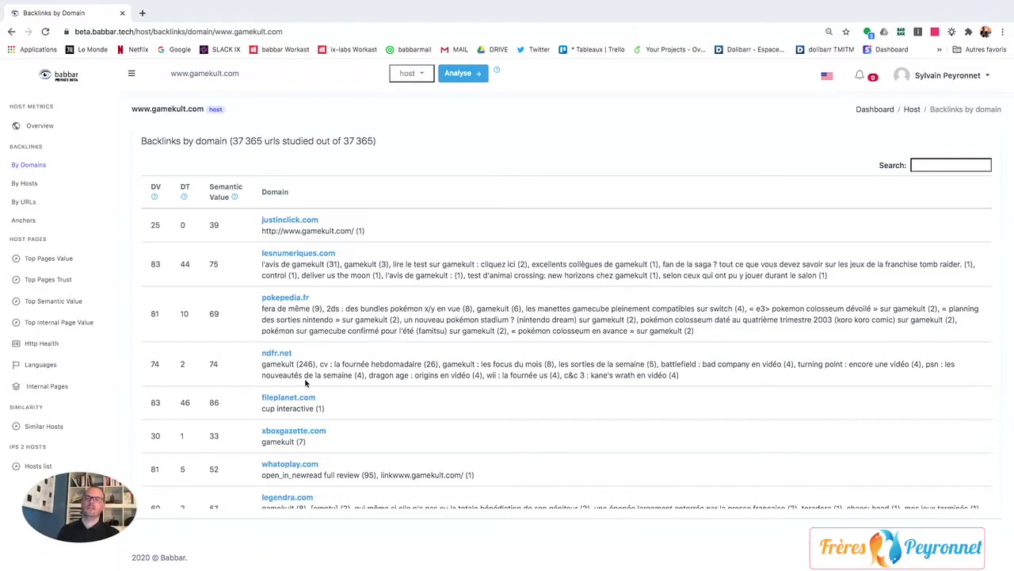
scroll(286, 262, down, 3)
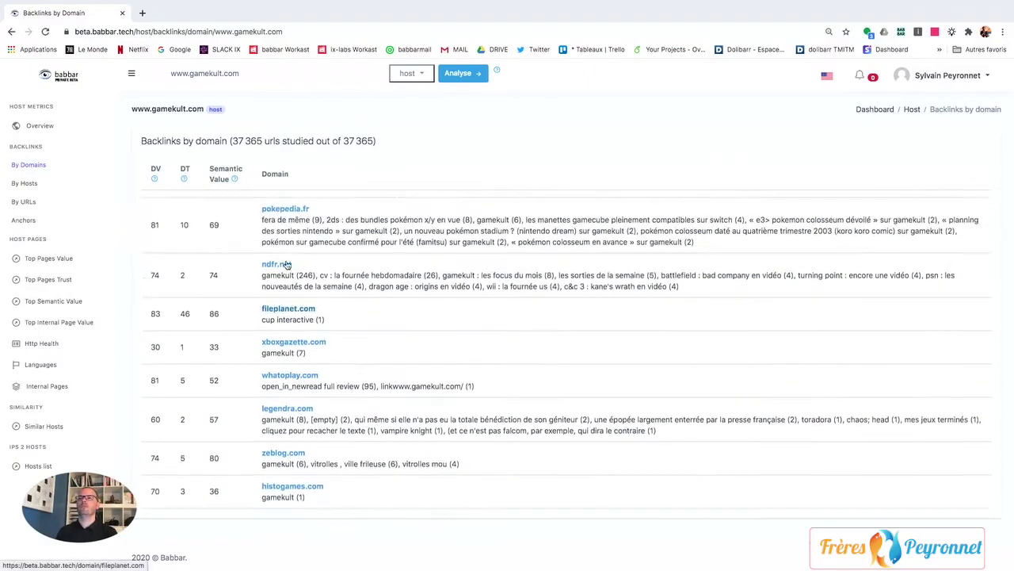
scroll(286, 261, up, 3)
click(11, 31)
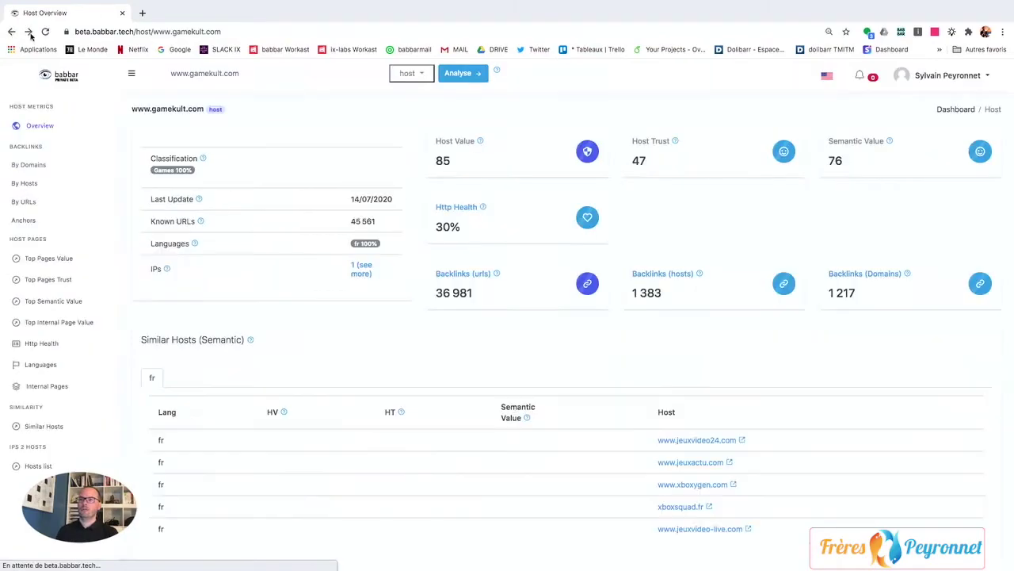
click(682, 279)
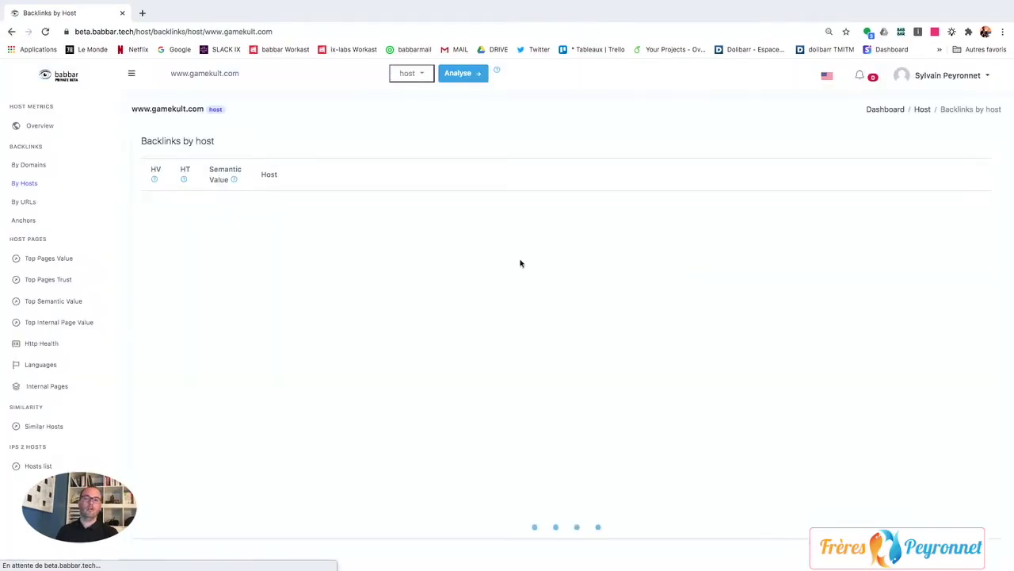
scroll(399, 267, down, 5)
scroll(400, 266, down, 3)
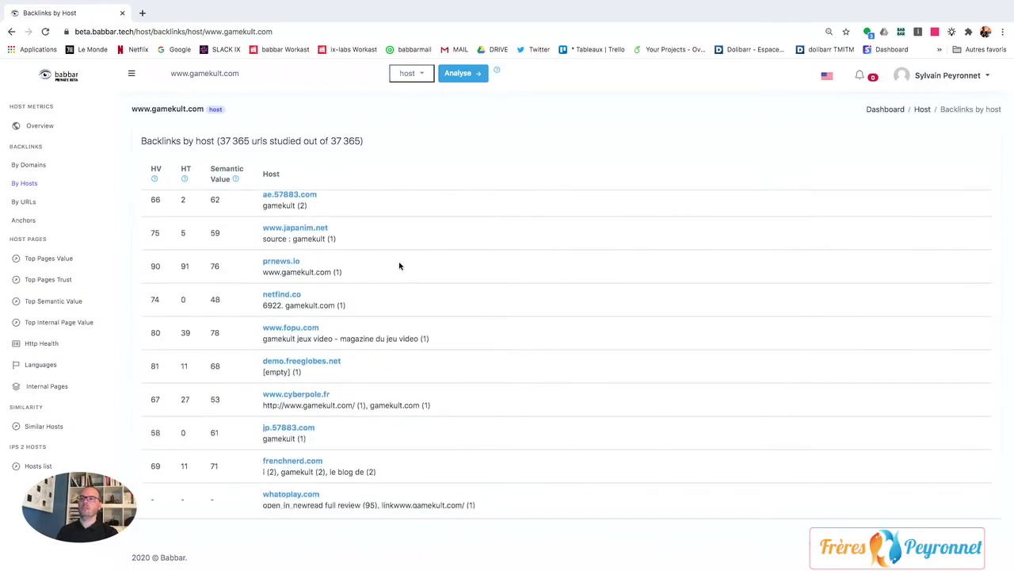
scroll(398, 264, up, 10)
click(11, 31)
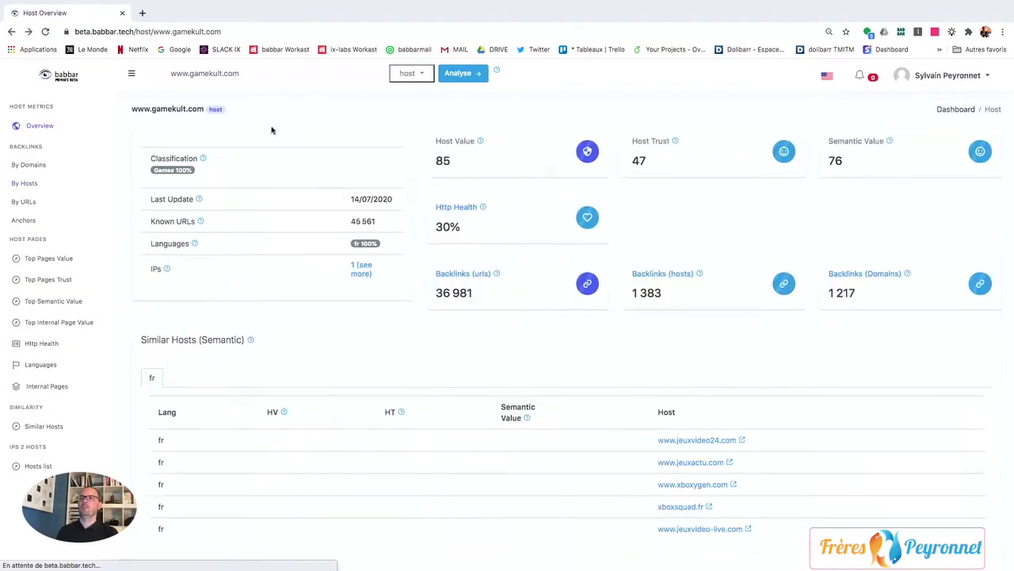
click(452, 275)
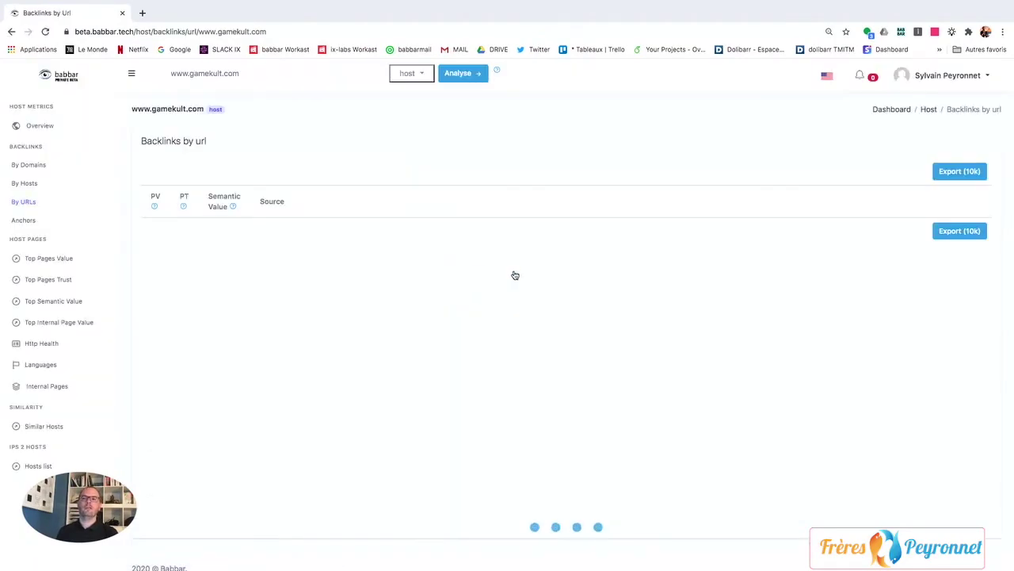
scroll(458, 250, down, 10)
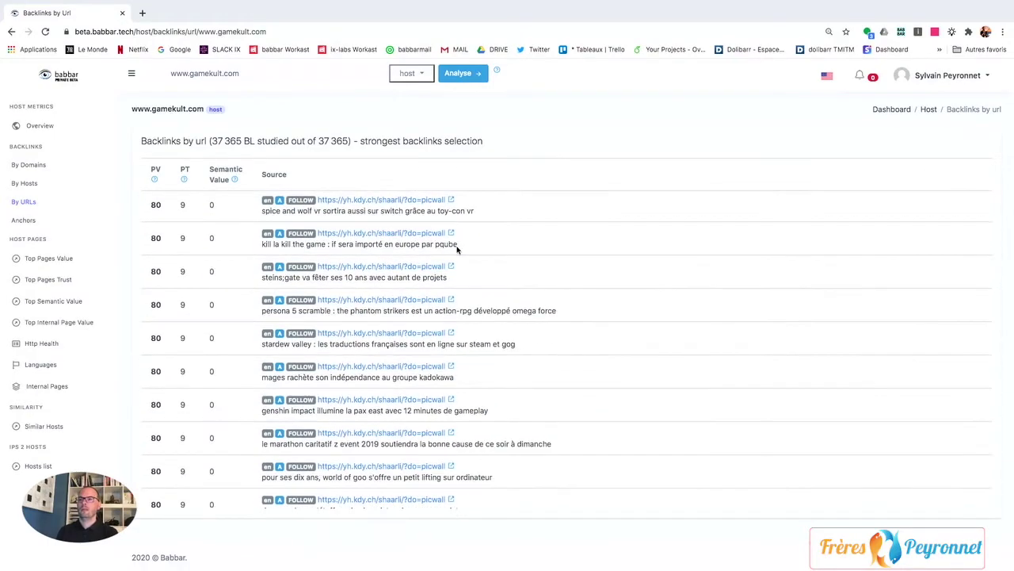
scroll(457, 250, up, 8)
scroll(457, 251, up, 3)
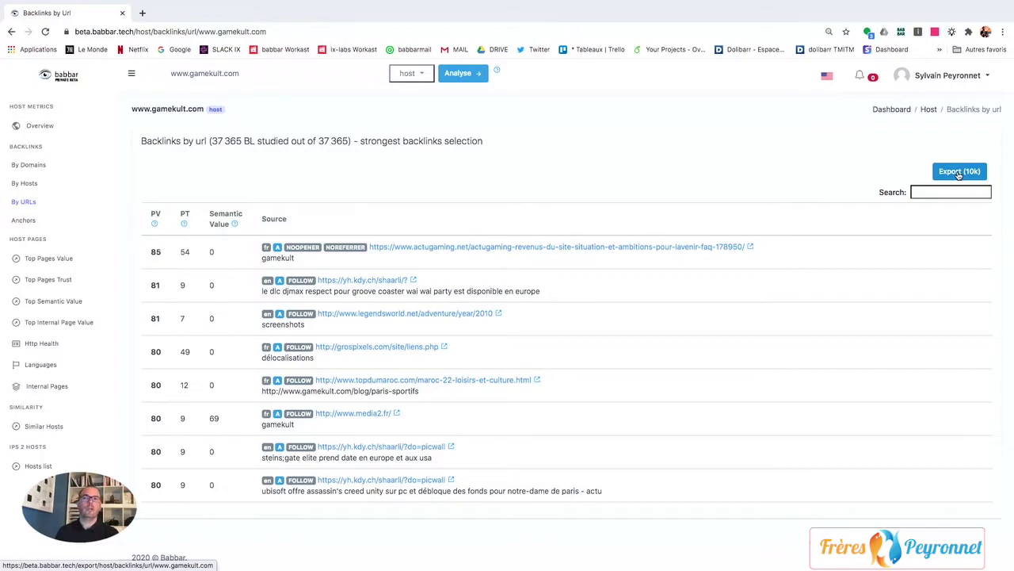
click(23, 221)
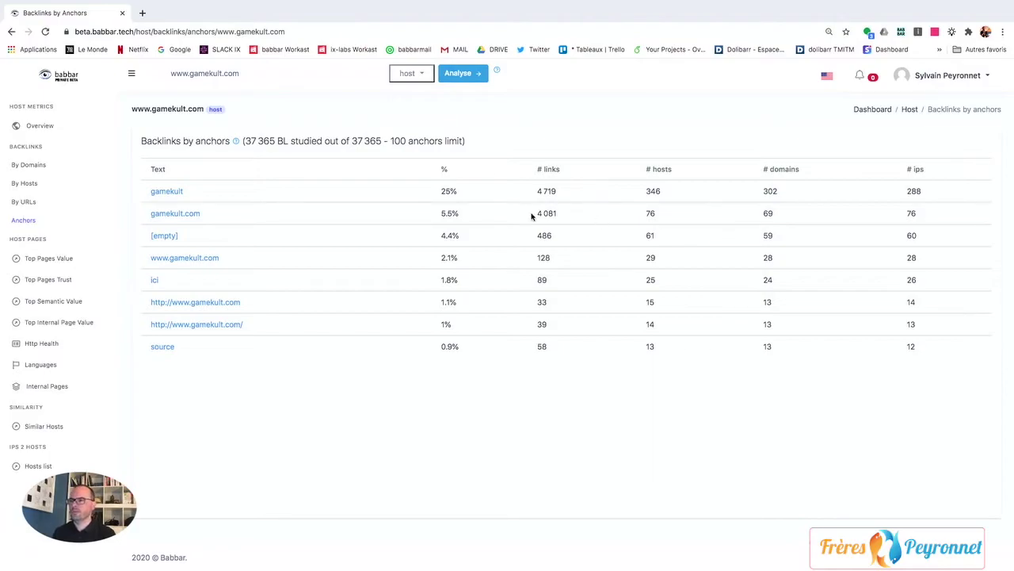
click(31, 256)
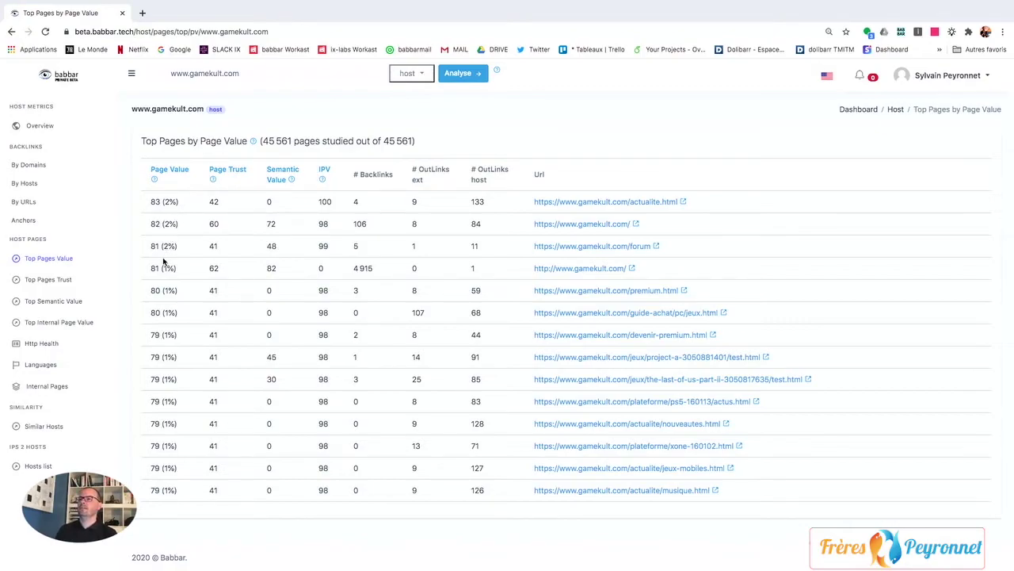
click(57, 283)
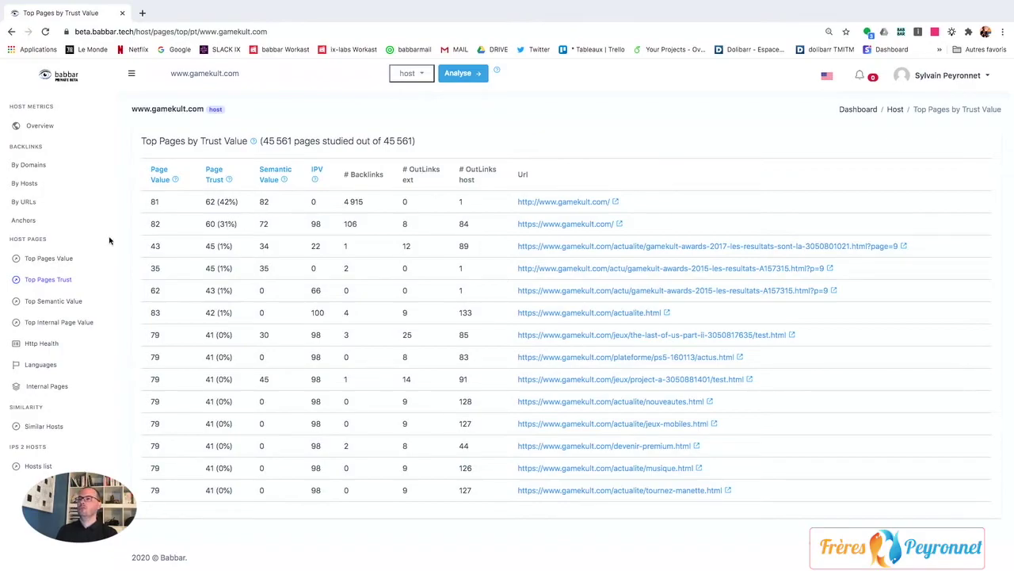
click(53, 305)
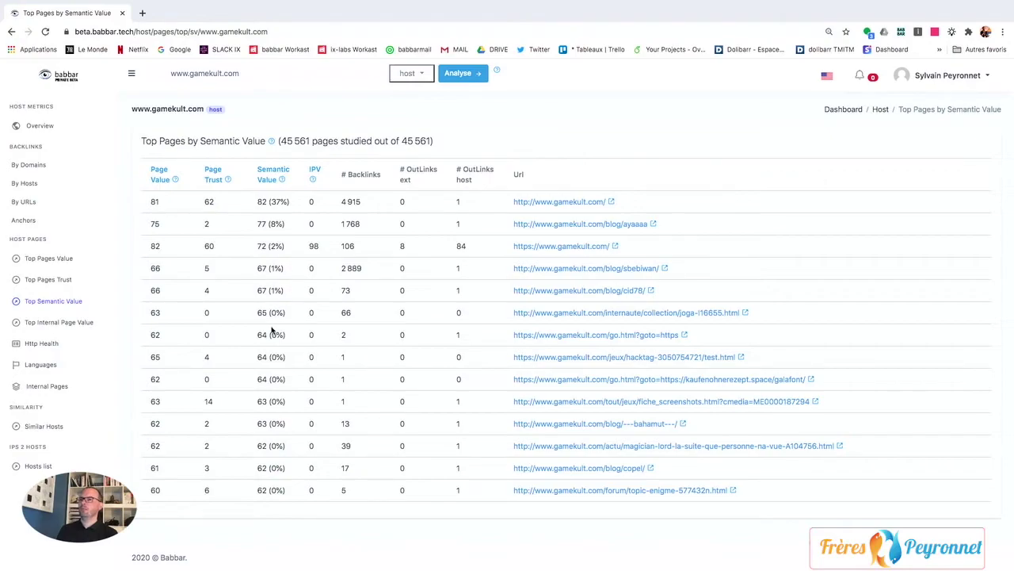
click(60, 325)
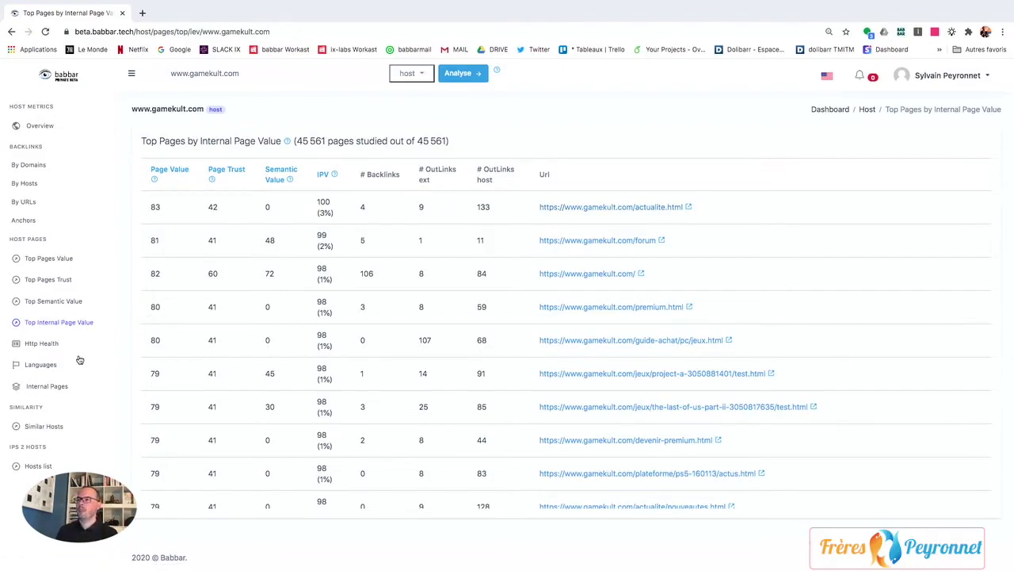
click(42, 366)
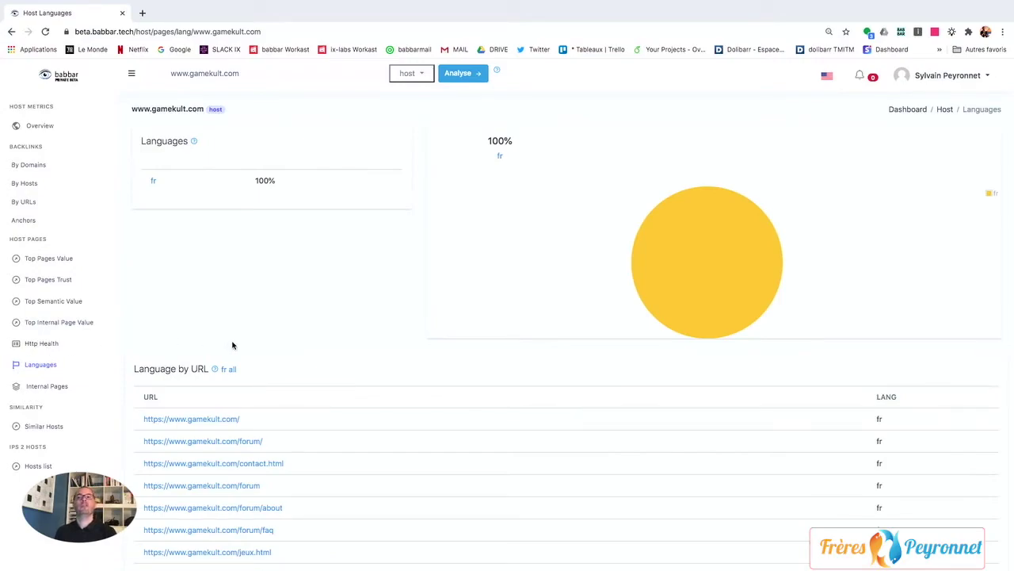
scroll(235, 291, down, 3)
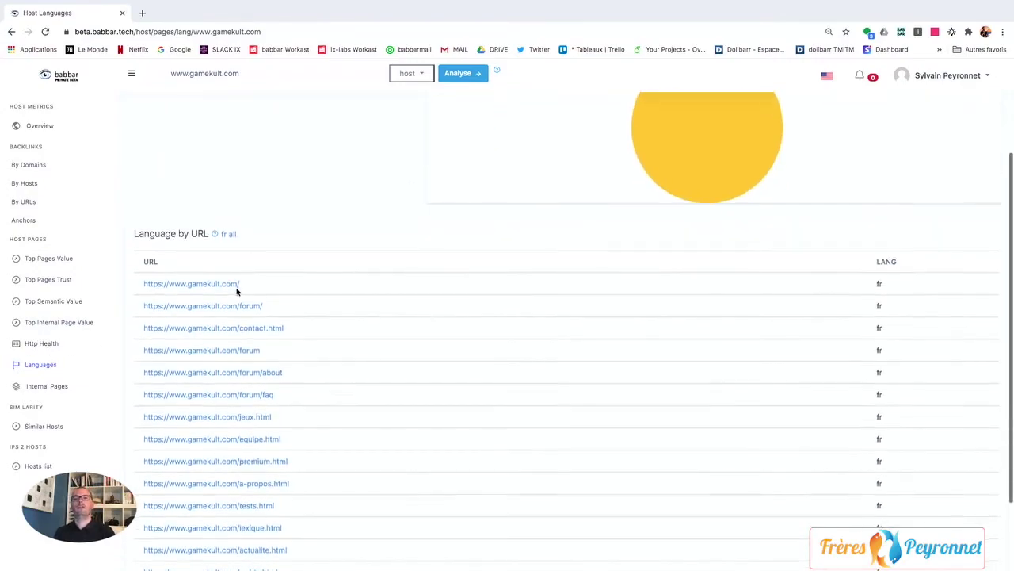
scroll(236, 292, up, 3)
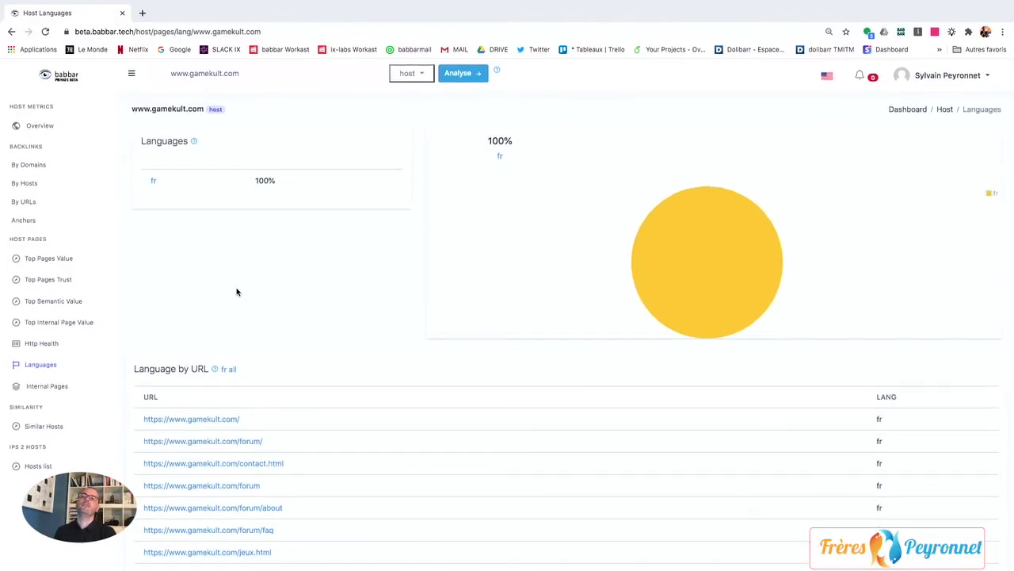
scroll(236, 292, down, 4)
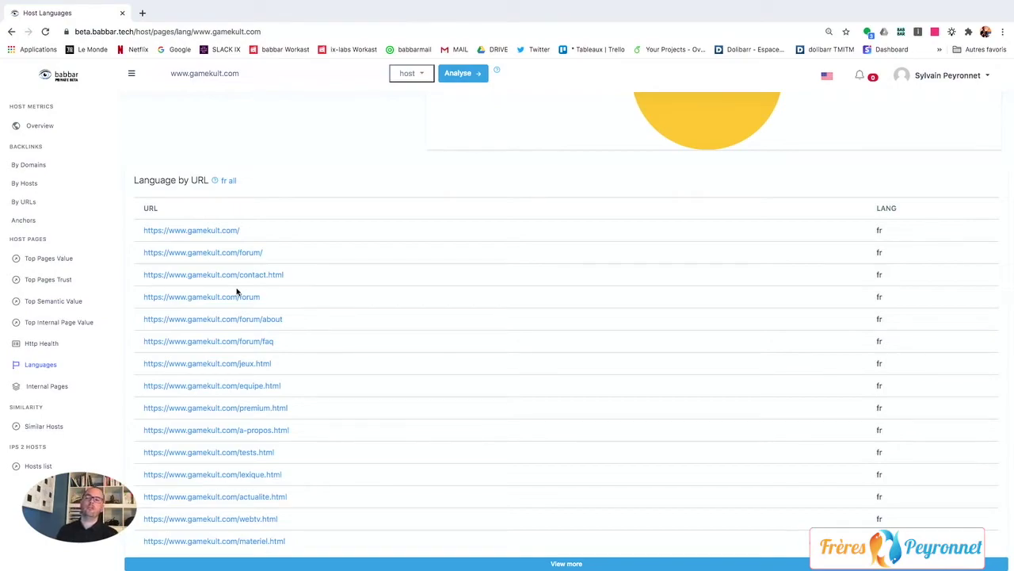
scroll(236, 291, up, 3)
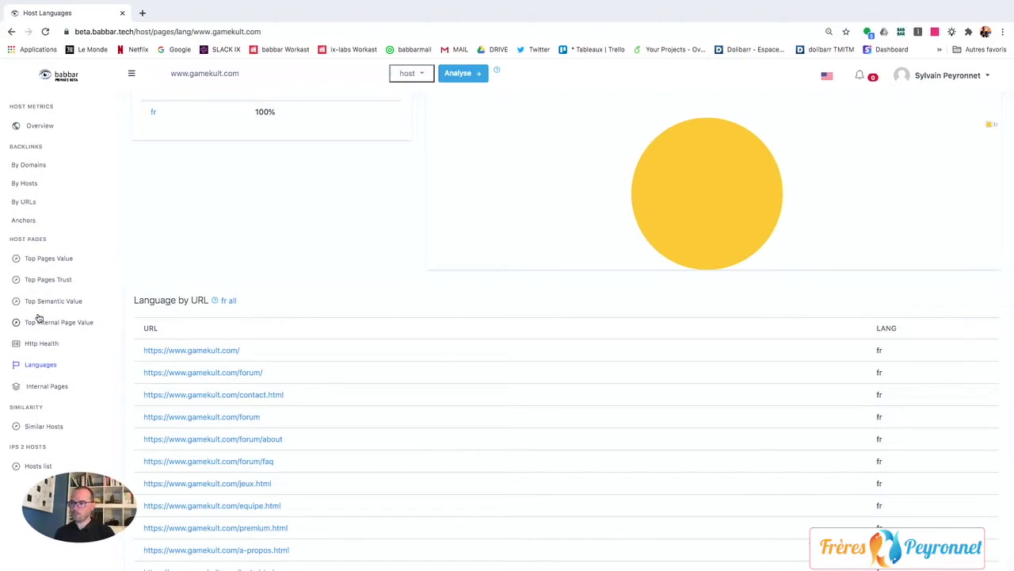
scroll(37, 319, down, 3)
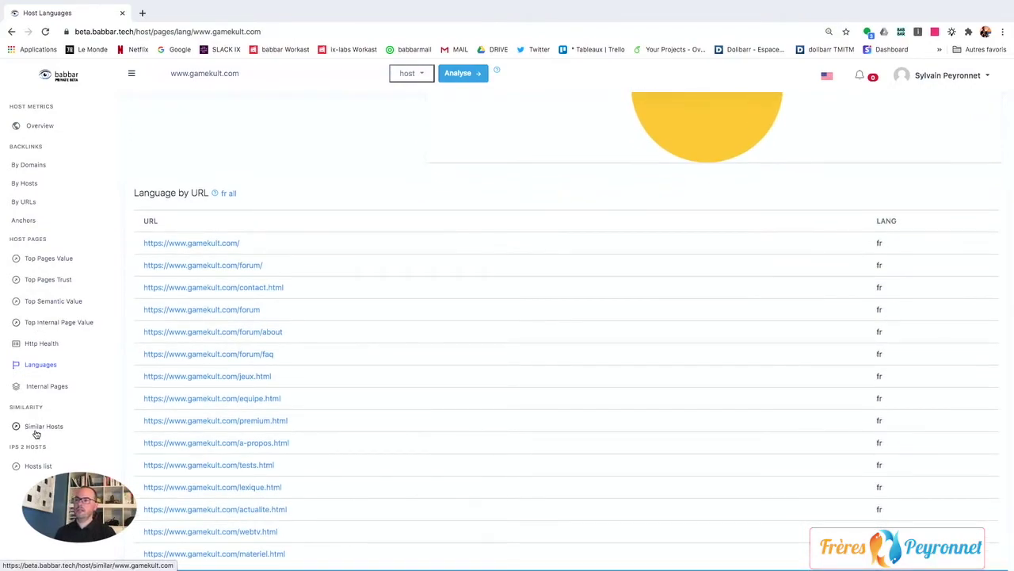
click(34, 468)
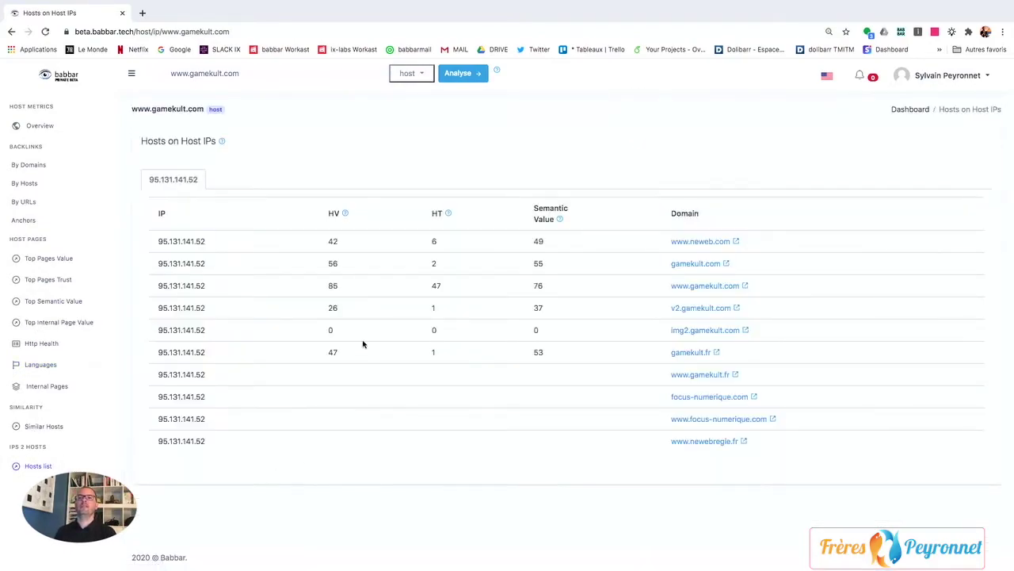
scroll(363, 345, up, 1)
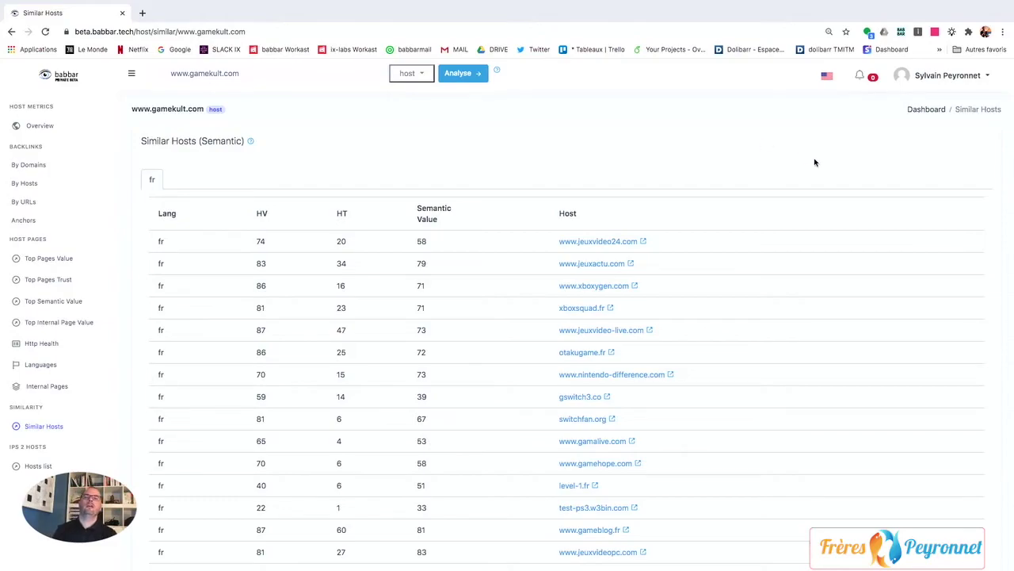
scroll(814, 162, down, 2)
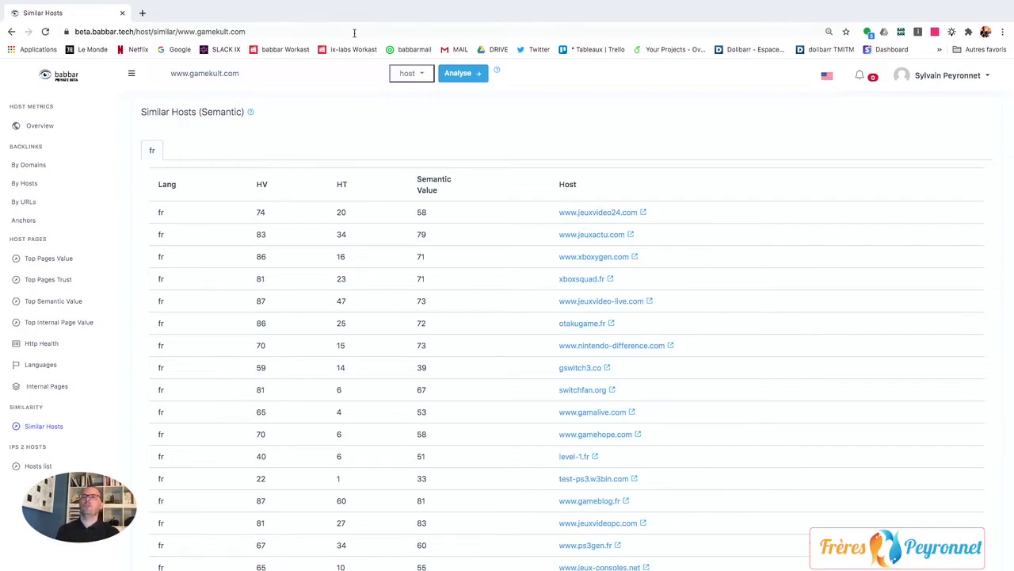
Switch the gamekult.com analysis to domain level and view the list of hosts belonging to the domain.
click(426, 79)
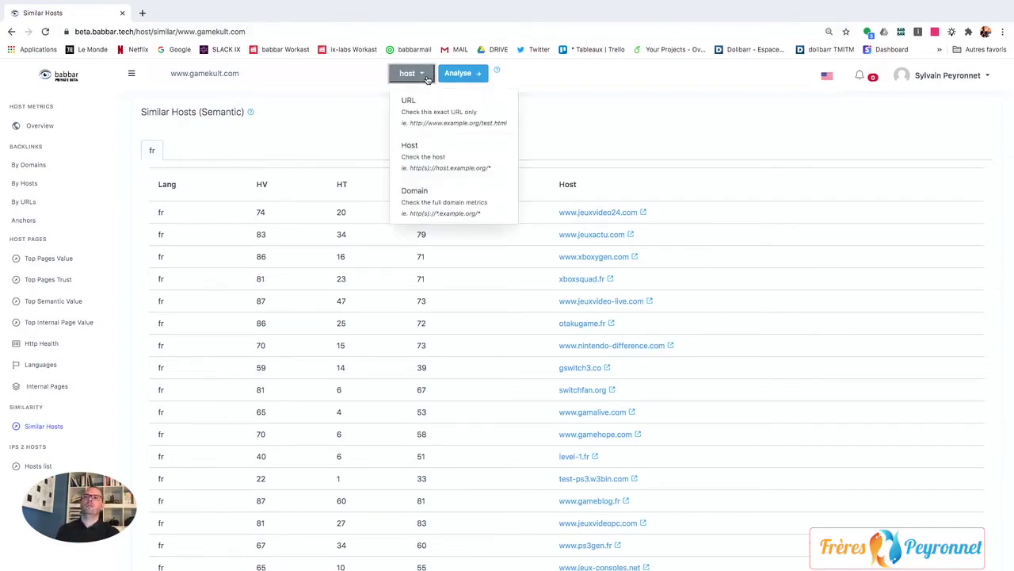
click(417, 197)
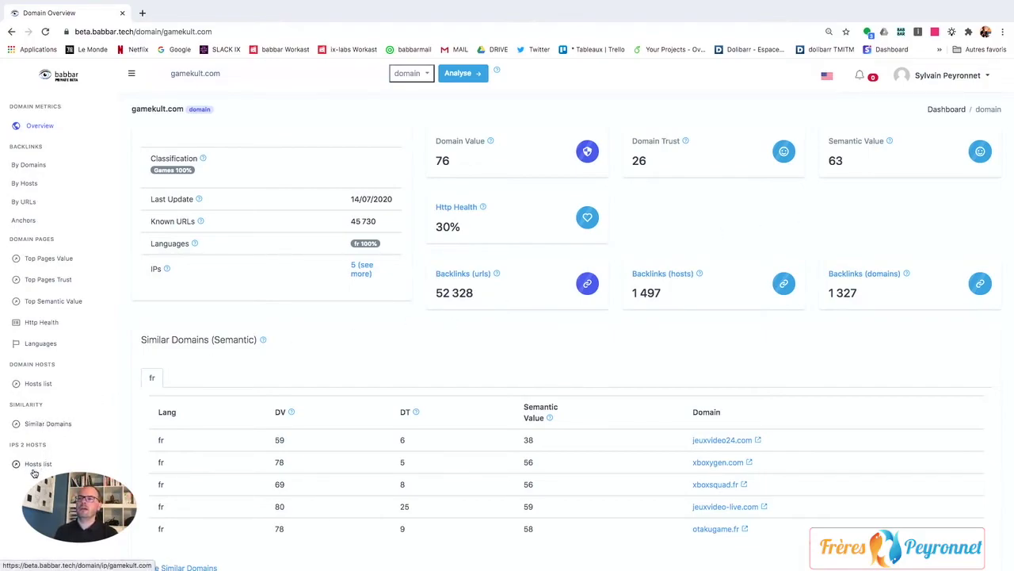
click(35, 385)
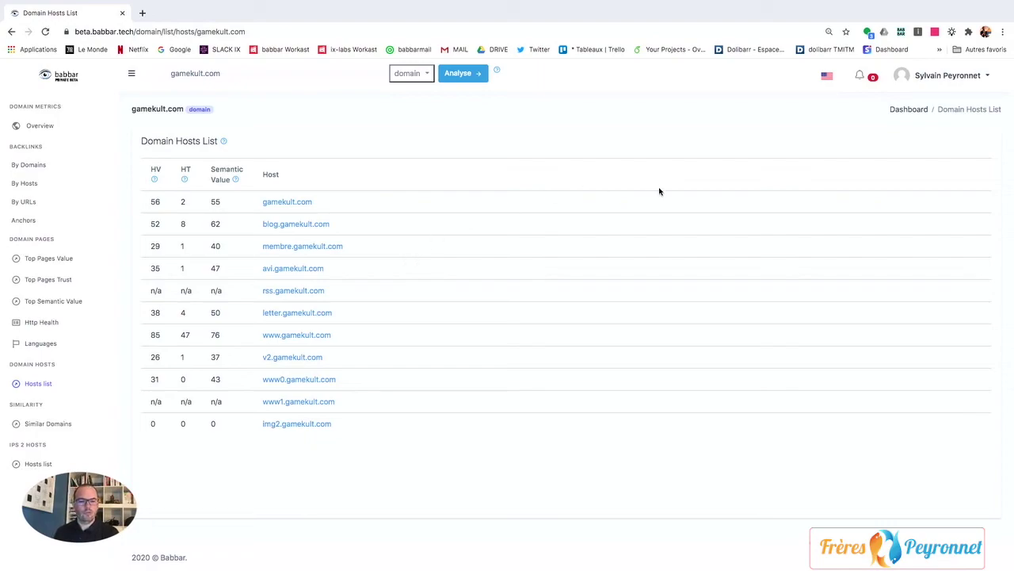
Open the account settings and view the individual subscription plans.
click(949, 77)
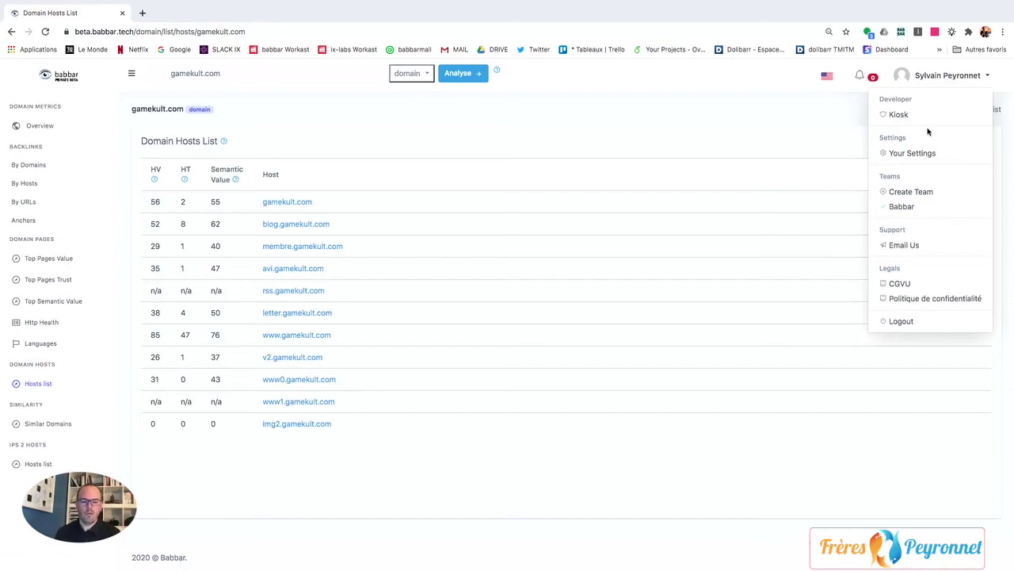
click(910, 153)
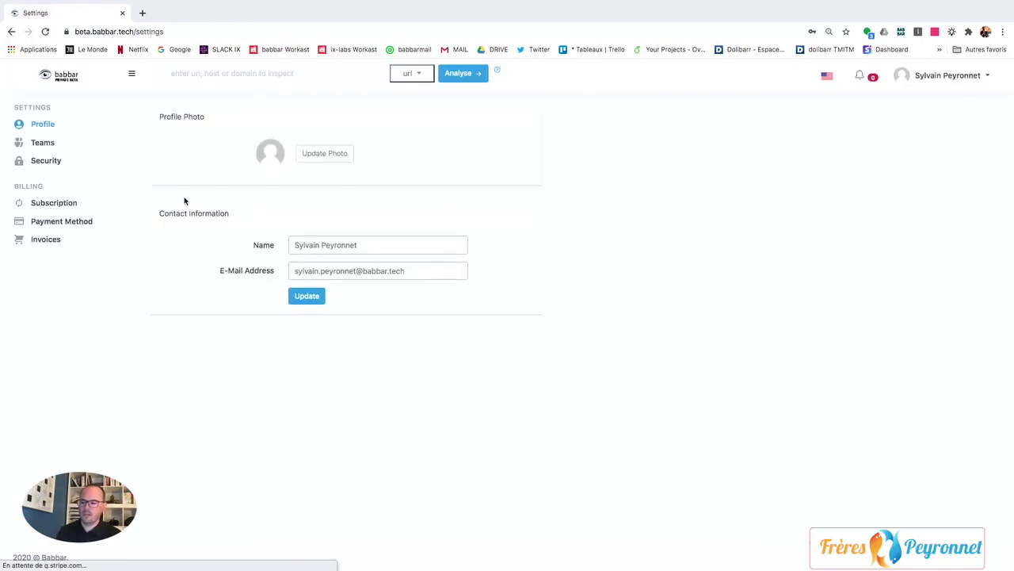
click(52, 206)
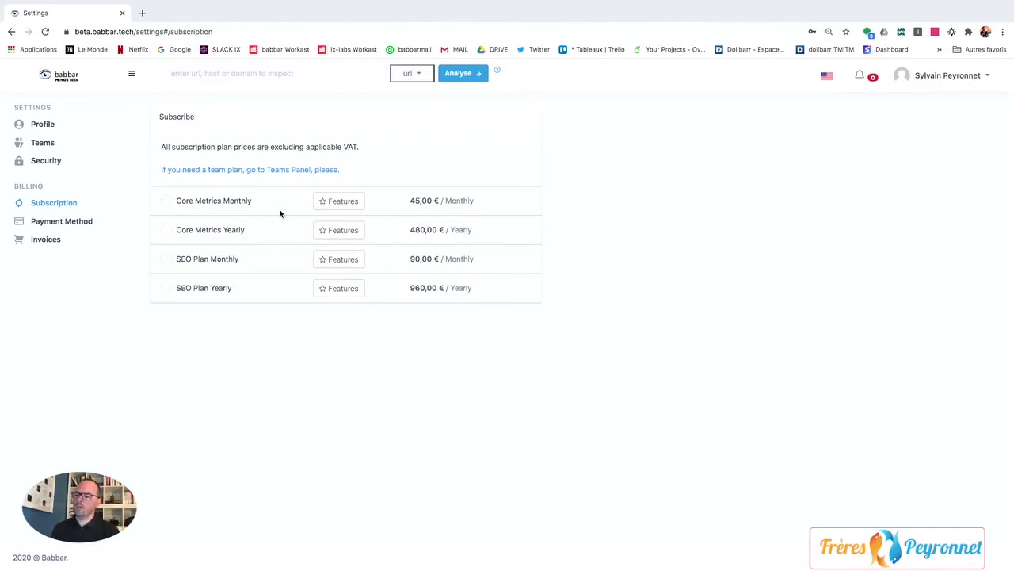
Open the settings of the Babbar team and review its Agency Plan subscription options.
click(43, 144)
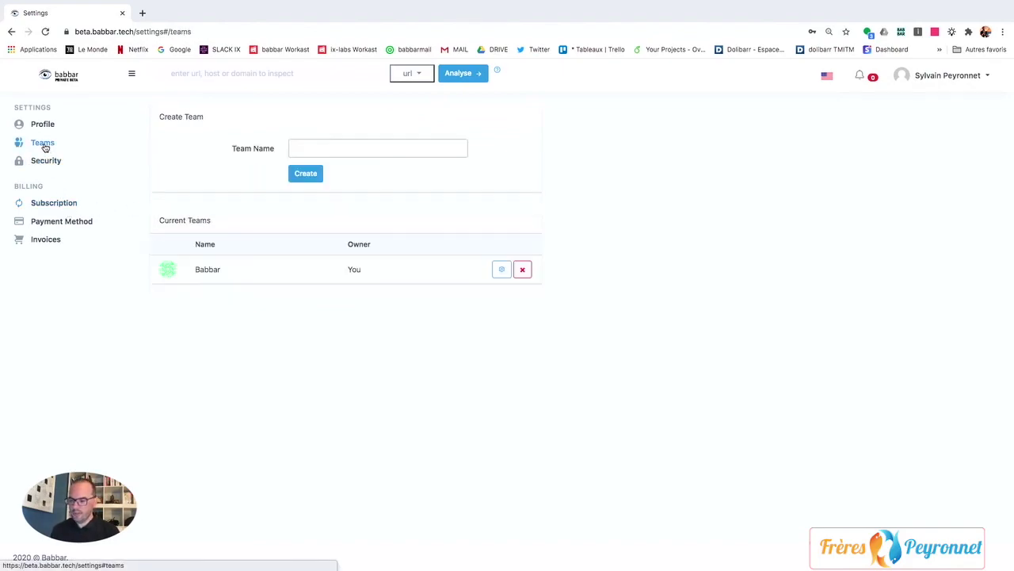
click(500, 270)
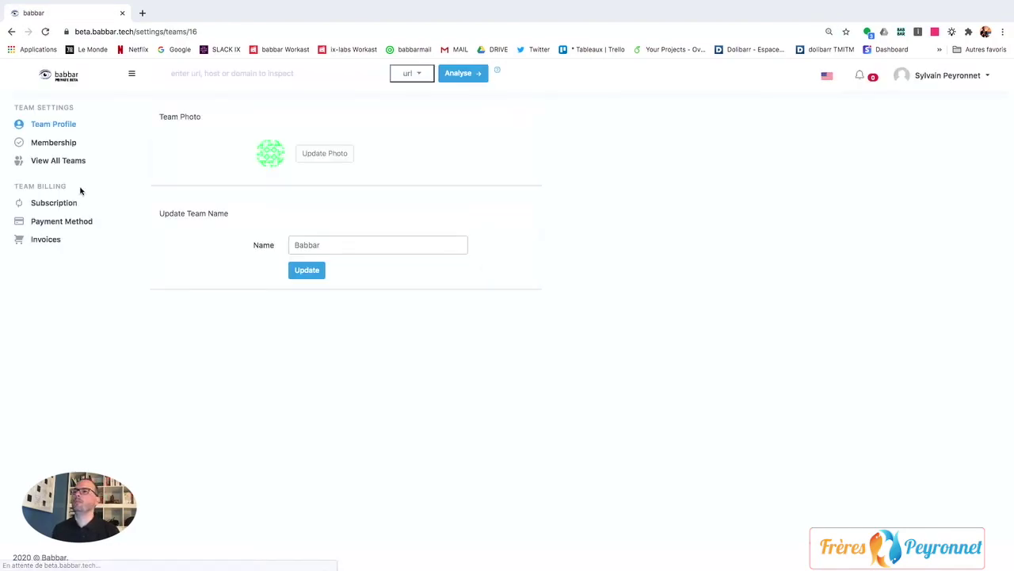
click(65, 207)
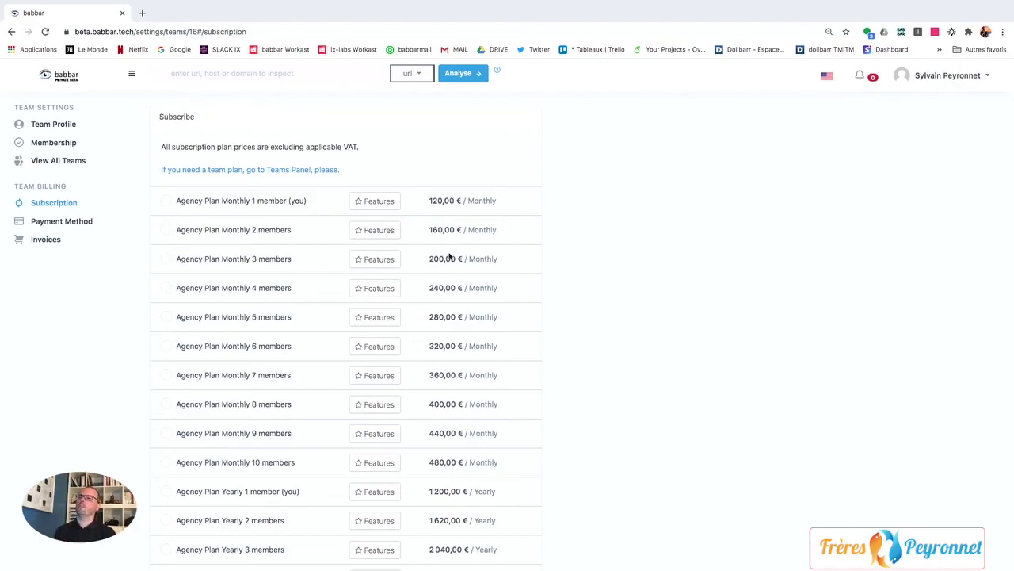
scroll(450, 256, down, 3)
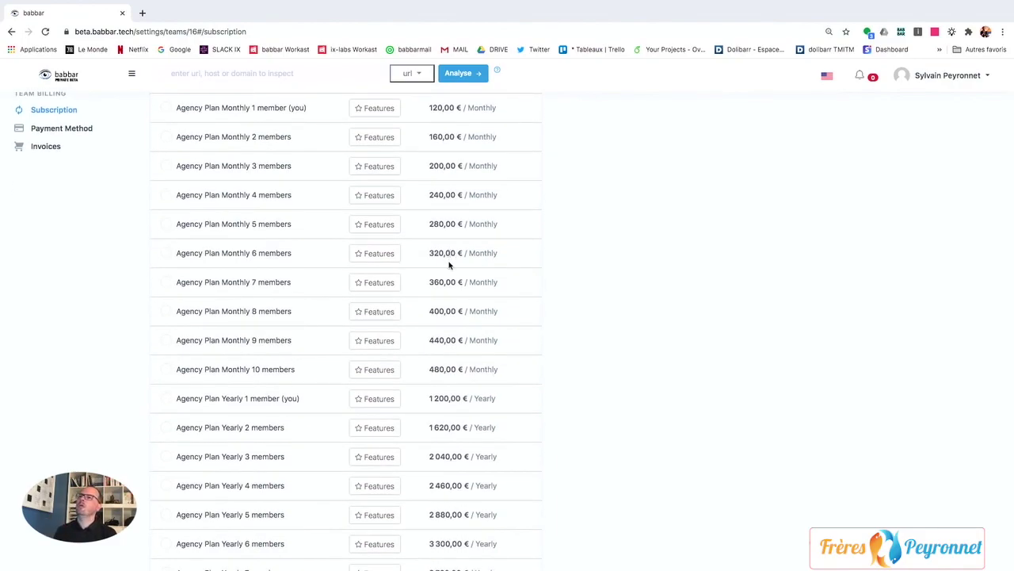
scroll(450, 265, up, 3)
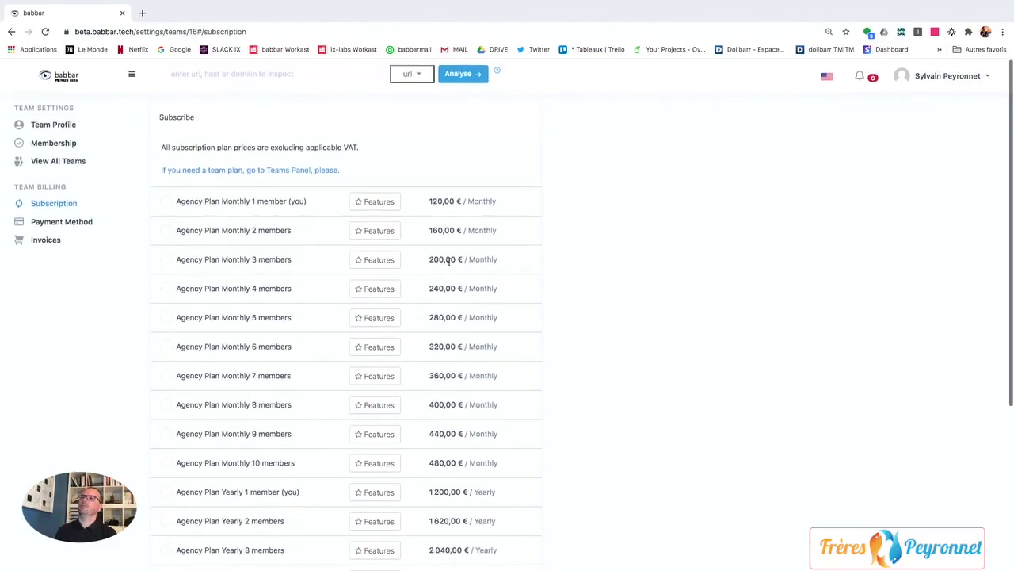